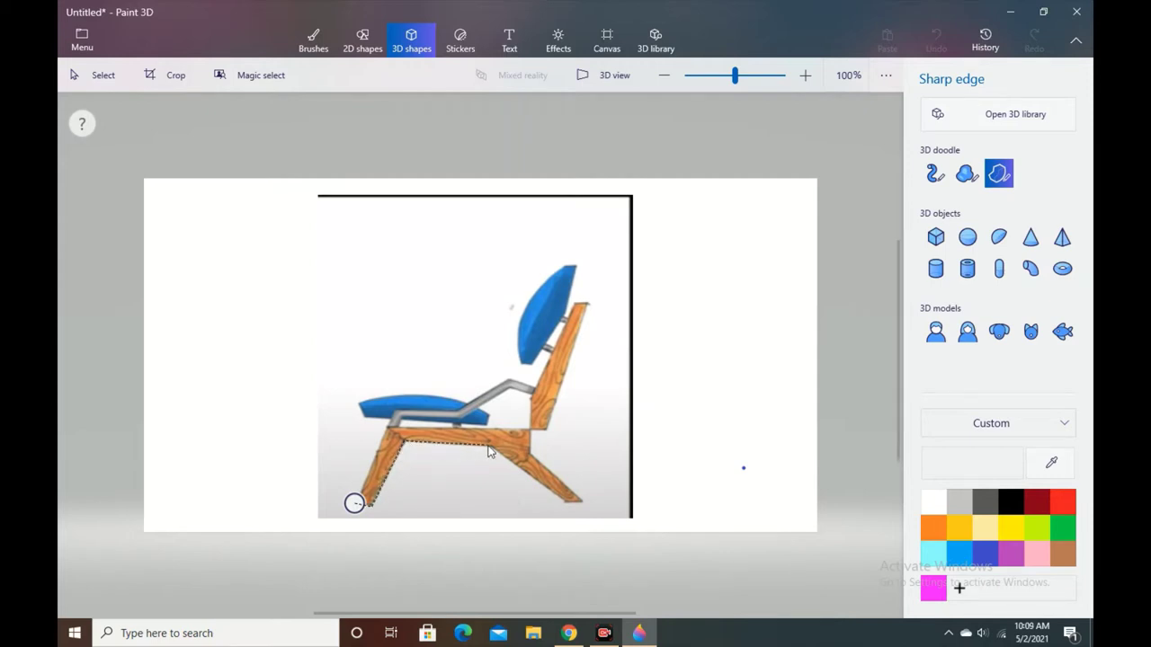
- Finish tracing the chair's wooden frame, including the legs and back post, as a sharp-edge 3D doodle
{"action": "mouse_move", "coordinate": [543, 490]}
{"action": "left_mouse_down"}
{"action": "mouse_move", "coordinate": [582, 505]}
{"action": "mouse_move", "coordinate": [528, 451]}
{"action": "mouse_move", "coordinate": [530, 431]}
{"action": "mouse_move", "coordinate": [546, 431]}
{"action": "mouse_move", "coordinate": [588, 305]}
{"action": "mouse_move", "coordinate": [534, 391]}
{"action": "mouse_move", "coordinate": [533, 434]}
{"action": "left_mouse_up"}
{"action": "mouse_move", "coordinate": [419, 430]}
{"action": "left_mouse_down"}
{"action": "mouse_move", "coordinate": [386, 430]}
{"action": "mouse_move", "coordinate": [355, 504]}
{"action": "left_mouse_up"}
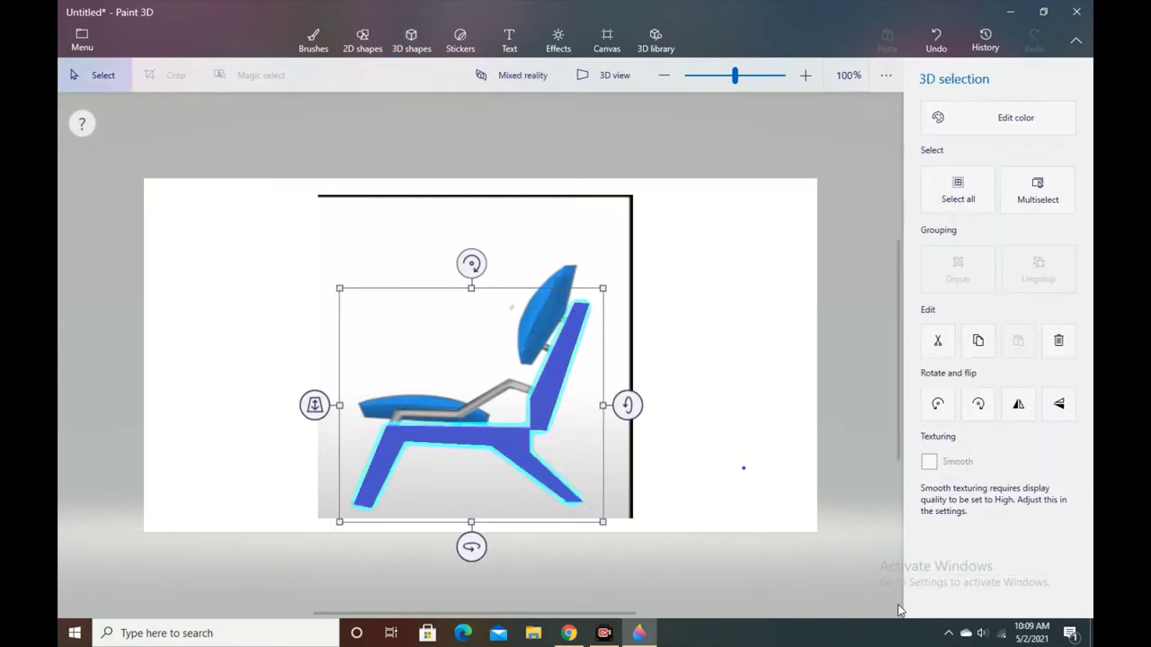
{"action": "left_click", "coordinate": [642, 465]}
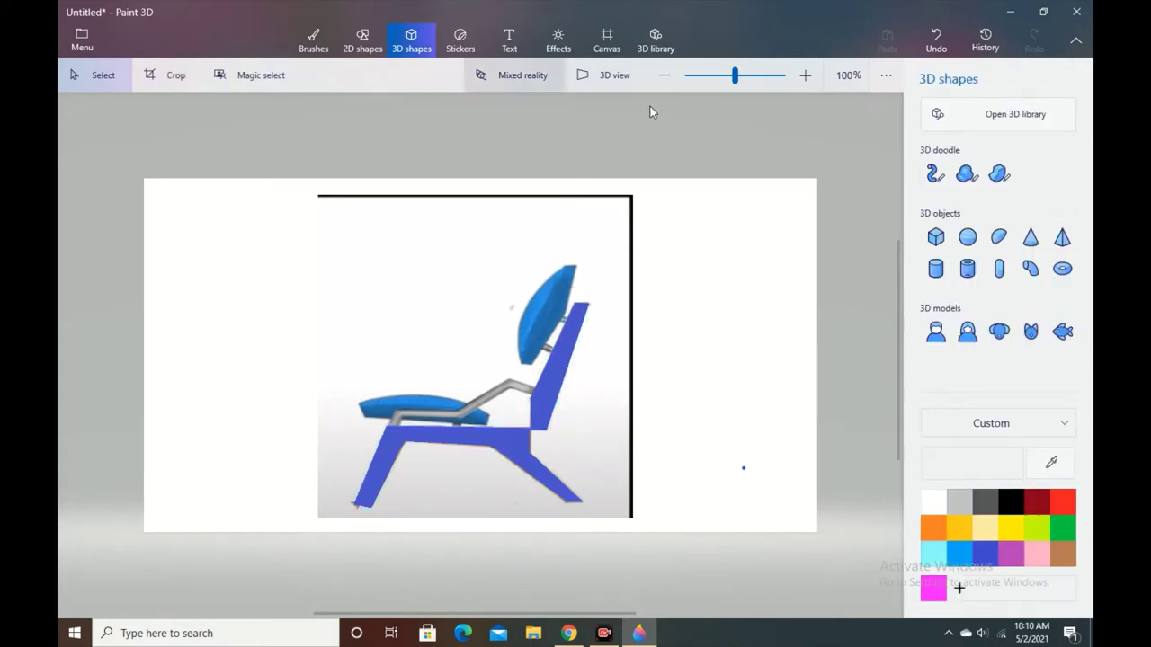
- Trace the chair's grey metal armrest as a sharp-edge 3D doodle from the front leg to the back post
{"action": "left_click", "coordinate": [996, 176]}
{"action": "left_click", "coordinate": [996, 178]}
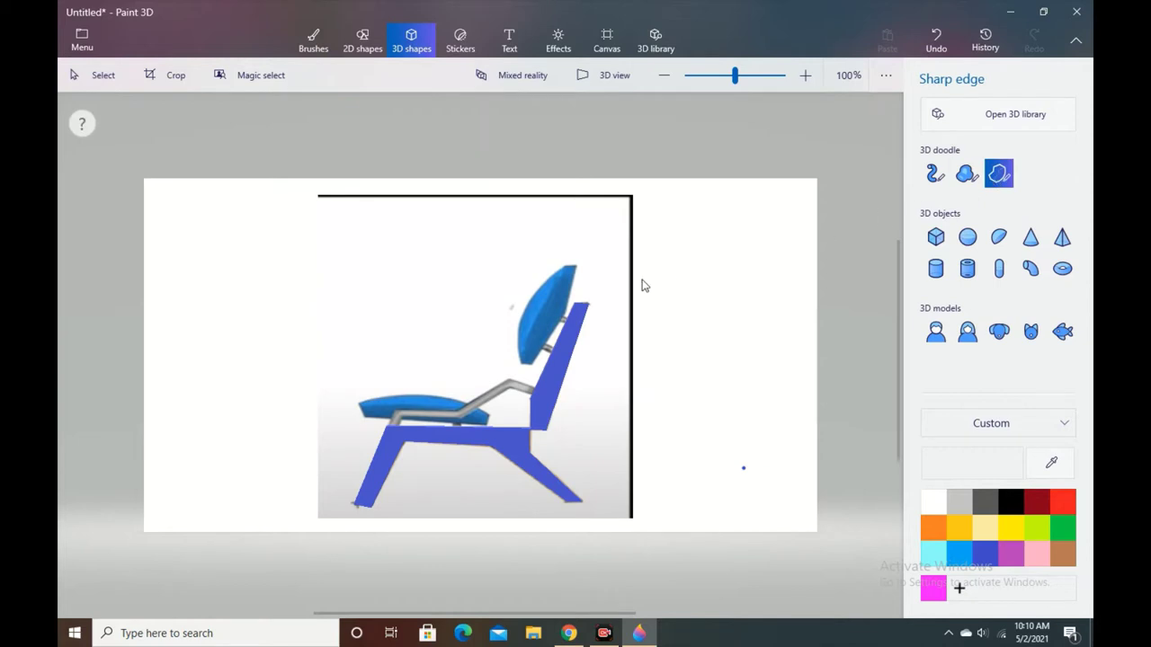
{"action": "left_click", "coordinate": [388, 426]}
{"action": "left_click", "coordinate": [462, 416]}
{"action": "left_click", "coordinate": [534, 390]}
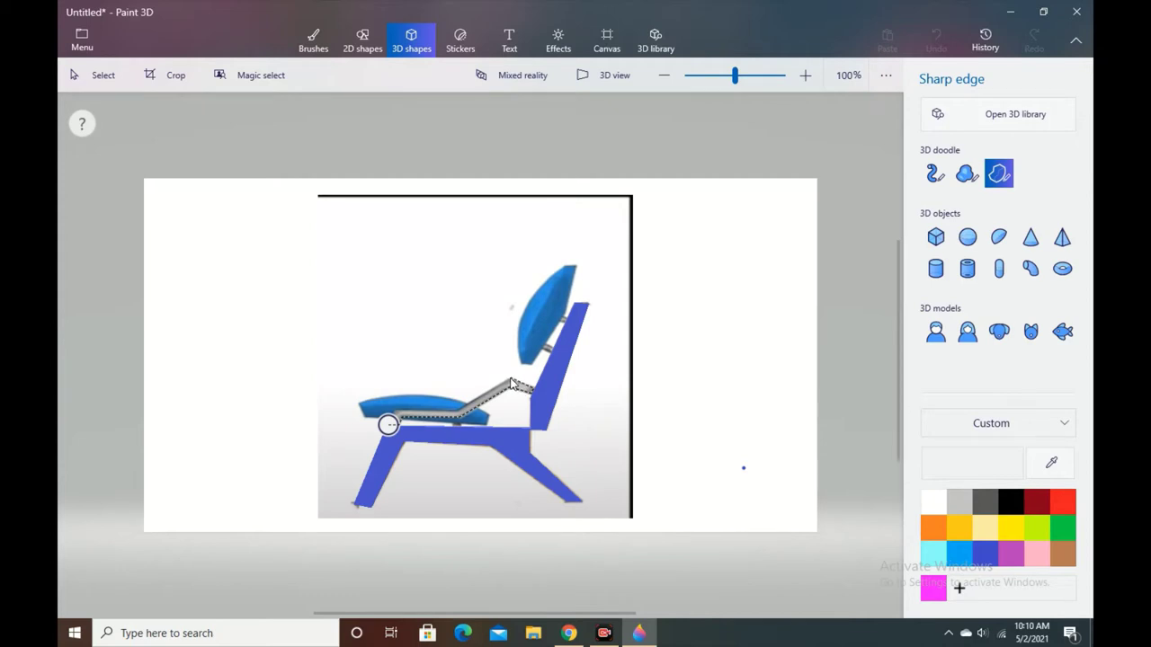
{"action": "left_click", "coordinate": [510, 385]}
{"action": "left_click", "coordinate": [459, 416]}
{"action": "left_click", "coordinate": [388, 425]}
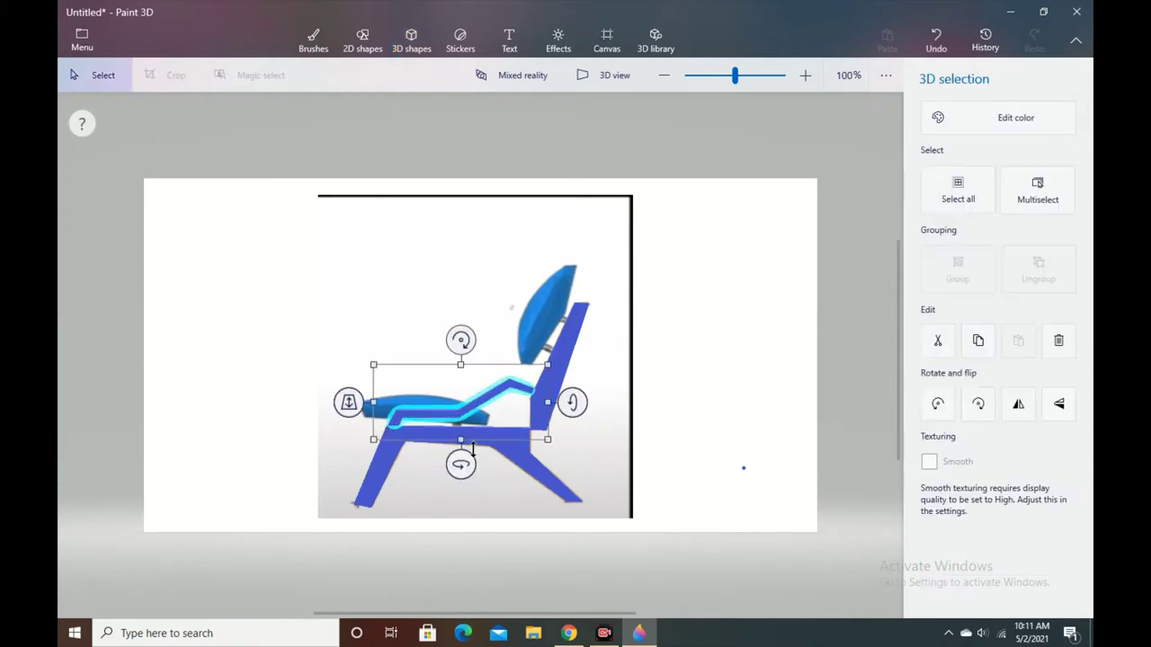
- Recolor the armrest shape to the custom grey a1a1a1 and deselect it
{"action": "left_click", "coordinate": [987, 117]}
{"action": "left_click", "coordinate": [778, 224]}
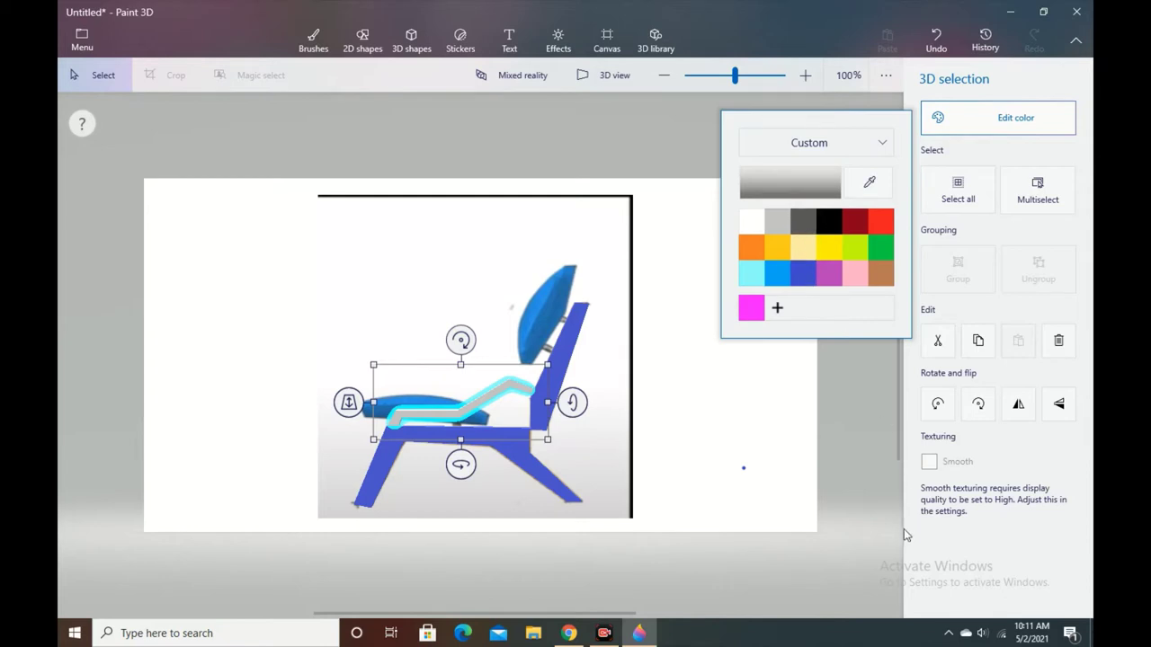
{"action": "left_click", "coordinate": [776, 180]}
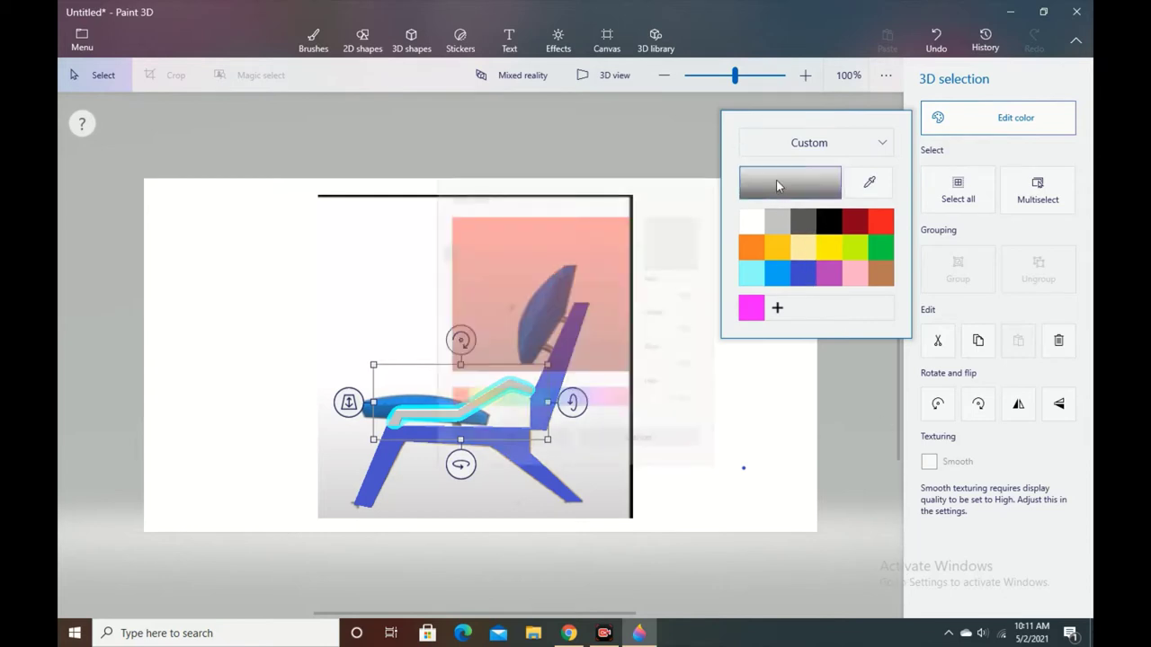
{"action": "left_click", "coordinate": [424, 242]}
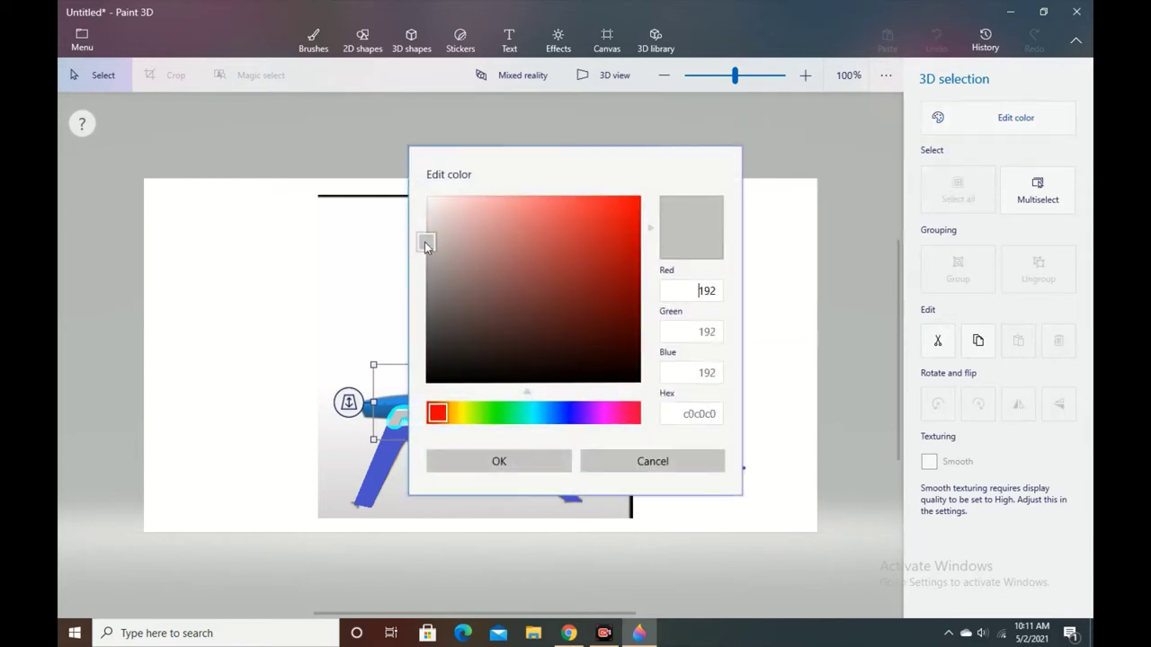
{"action": "left_click_drag", "start_coordinate": [425, 242], "coordinate": [426, 266]}
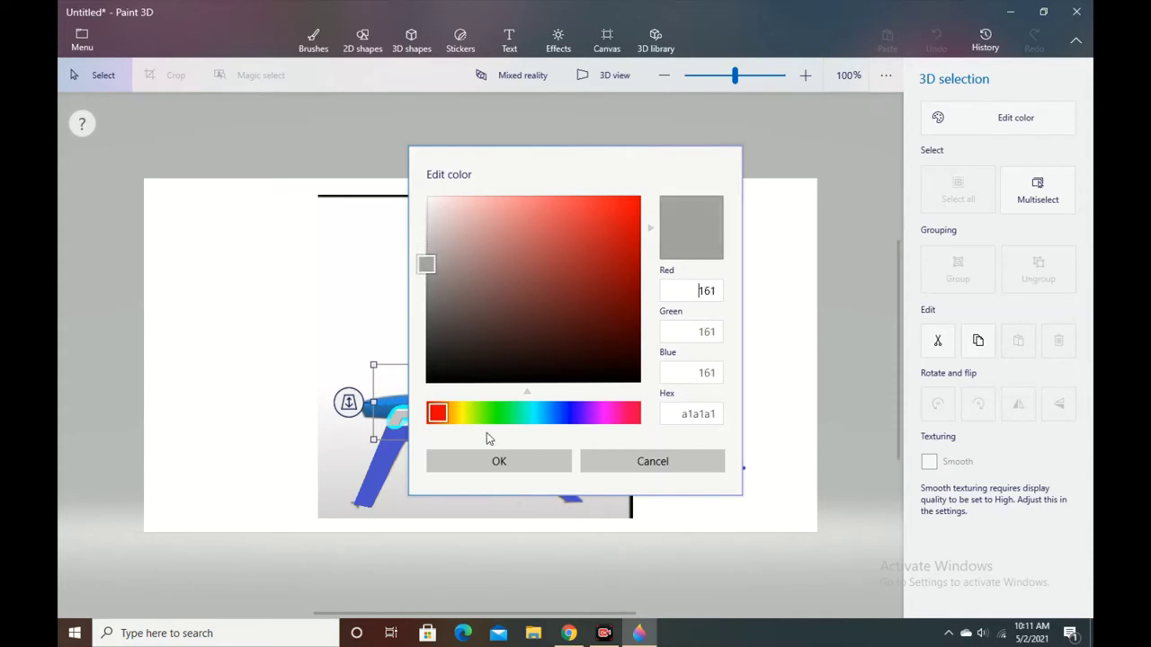
{"action": "left_click", "coordinate": [502, 459]}
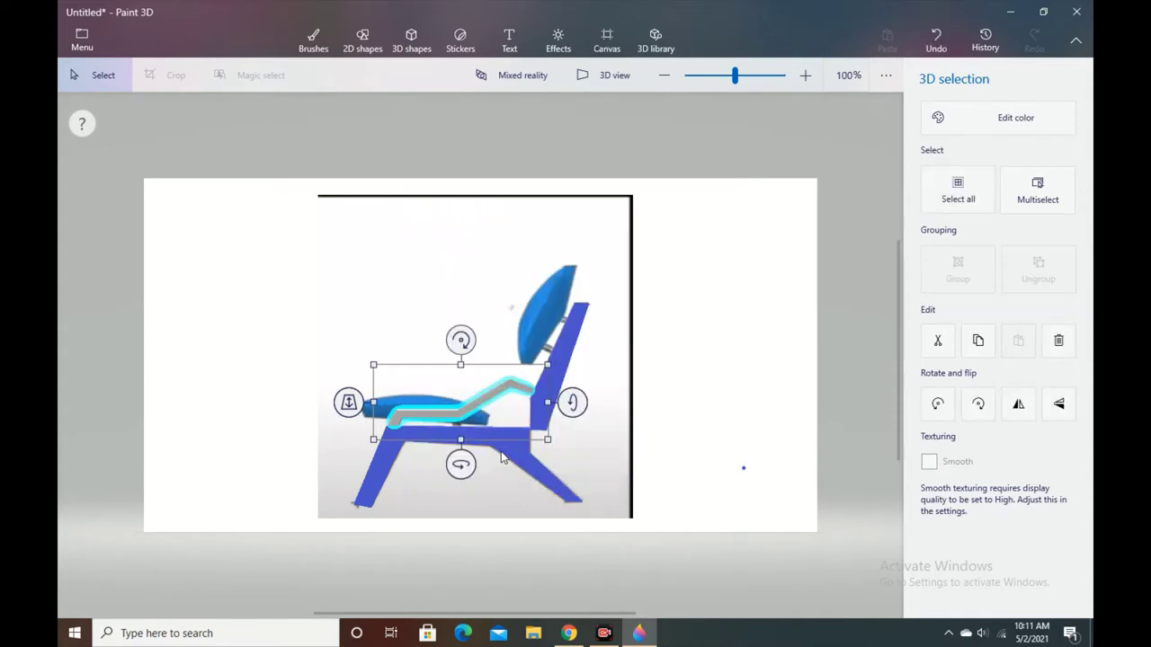
{"action": "left_click", "coordinate": [744, 404]}
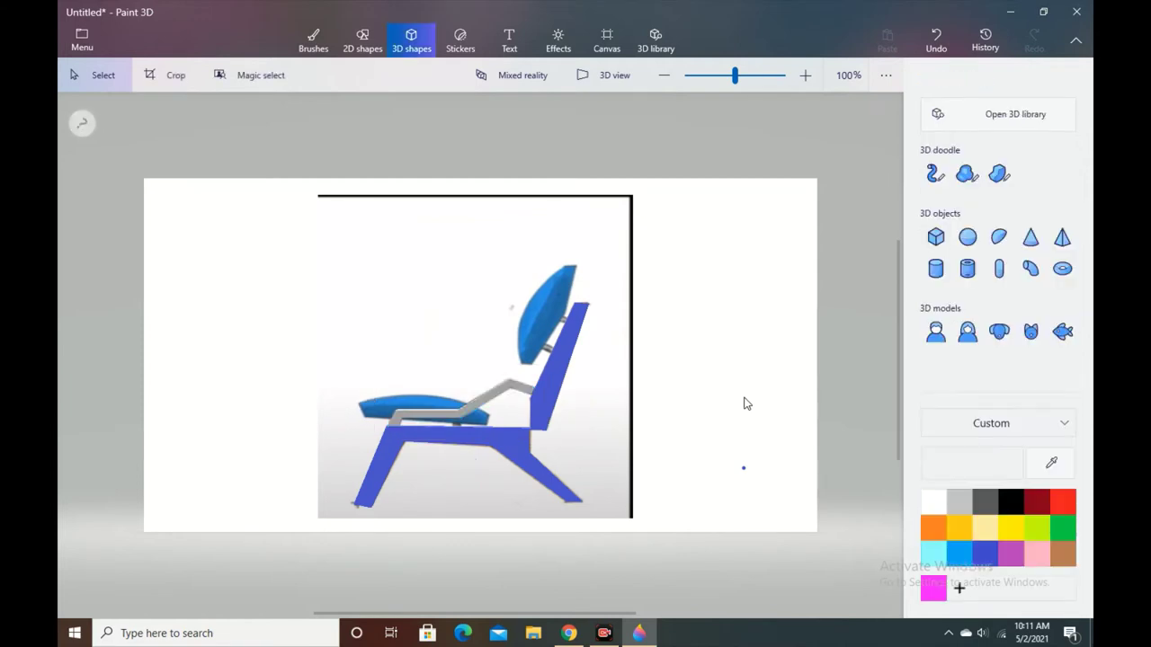
- Trace the blue backrest cushion as a sharp-edge 3D doodle and deselect it
{"action": "left_click", "coordinate": [998, 176]}
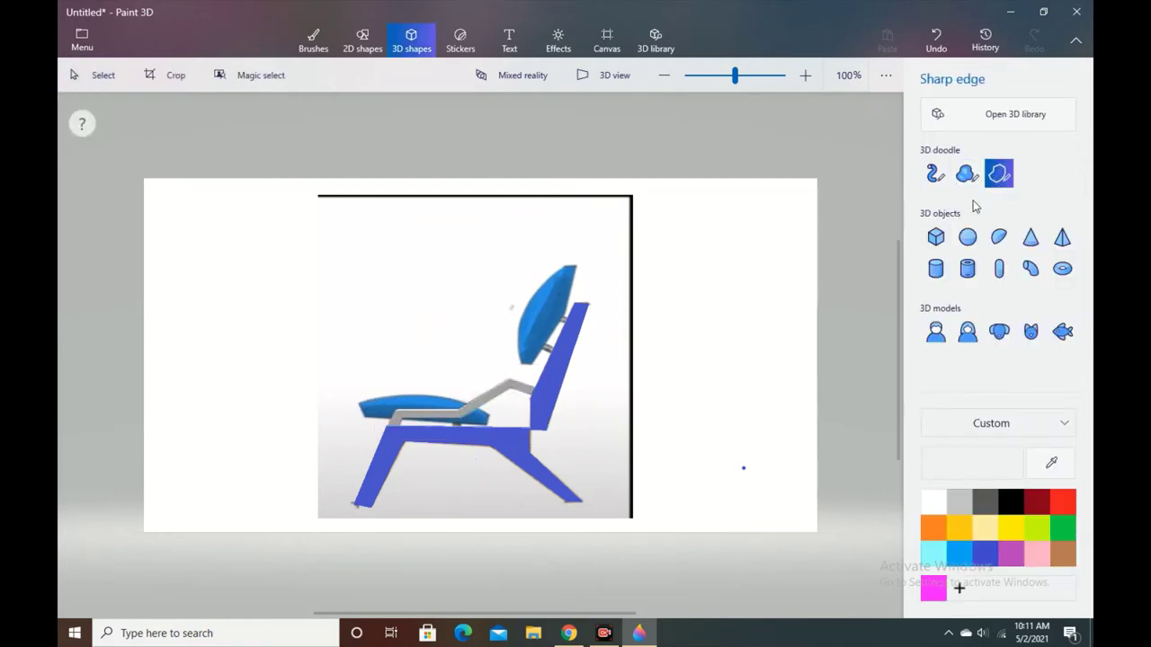
{"action": "left_click", "coordinate": [519, 362]}
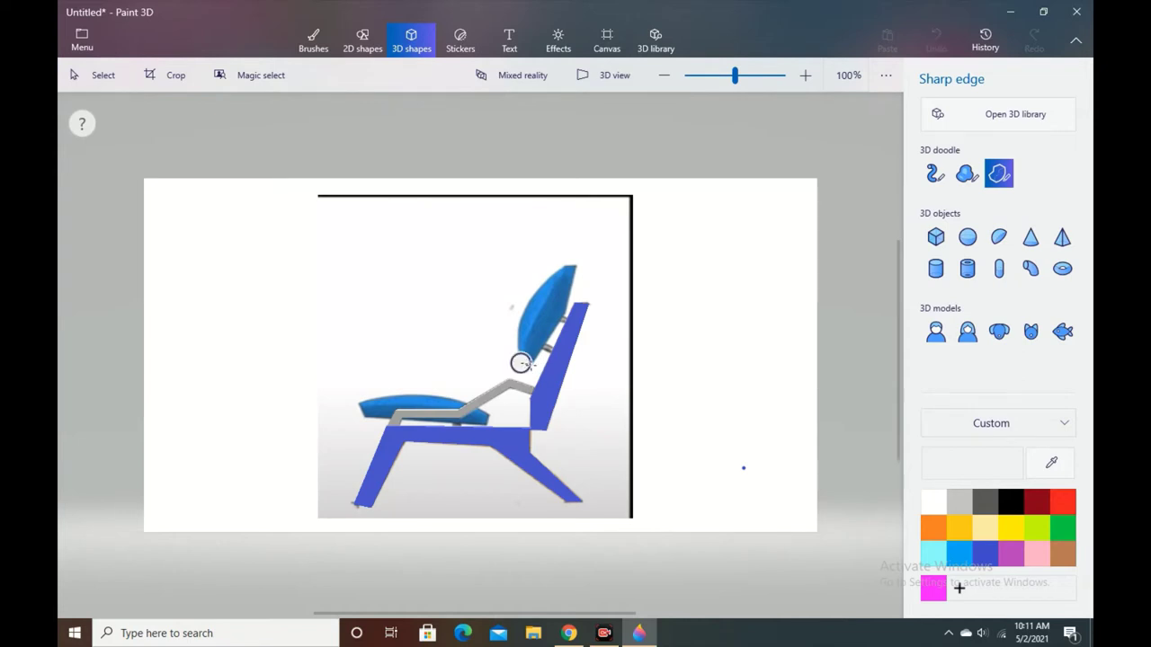
{"action": "left_click", "coordinate": [565, 319]}
{"action": "left_click", "coordinate": [520, 363]}
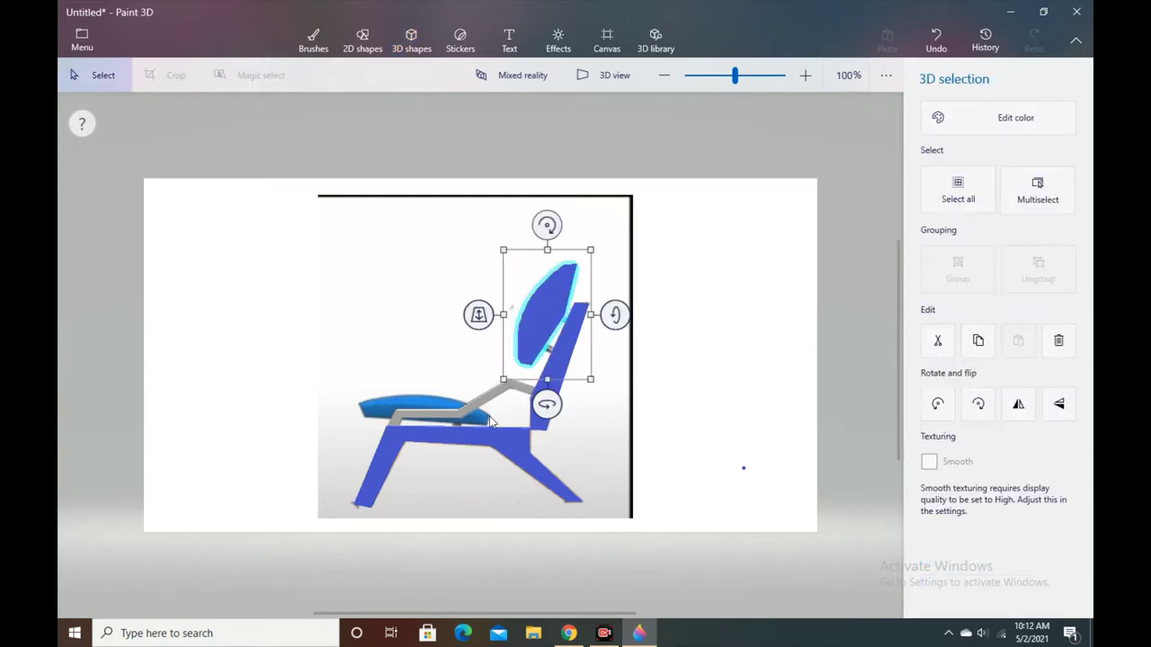
{"action": "left_click", "coordinate": [700, 387]}
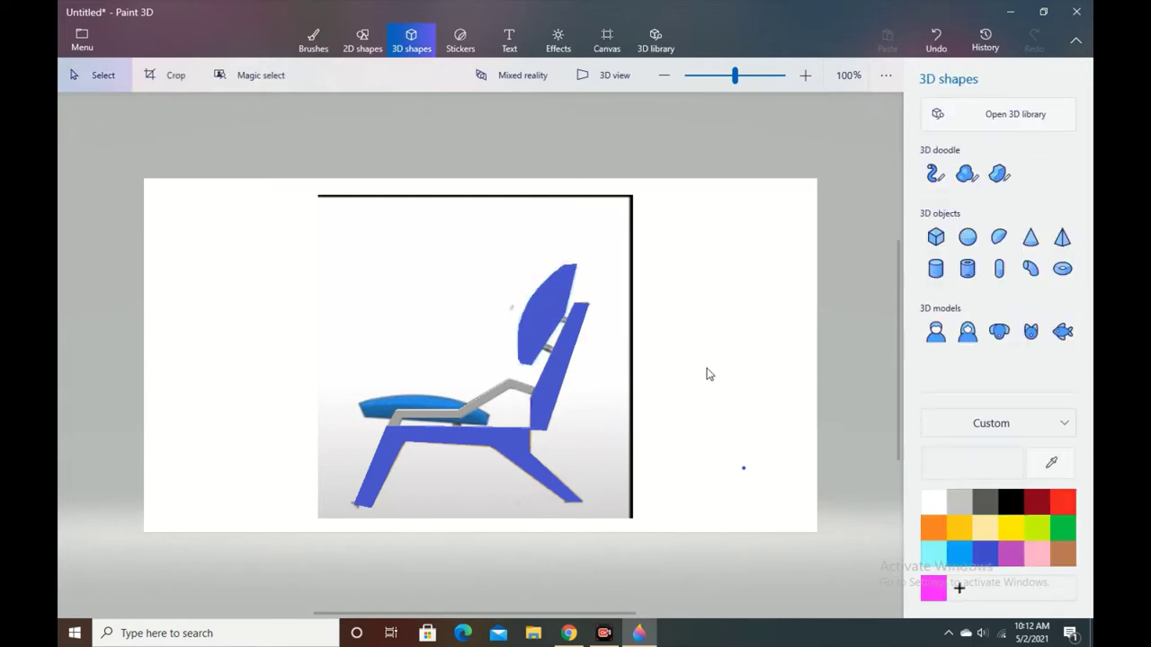
- Trace the blue seat cushion's outline as a sharp-edge 3D doodle
{"action": "left_click", "coordinate": [999, 173]}
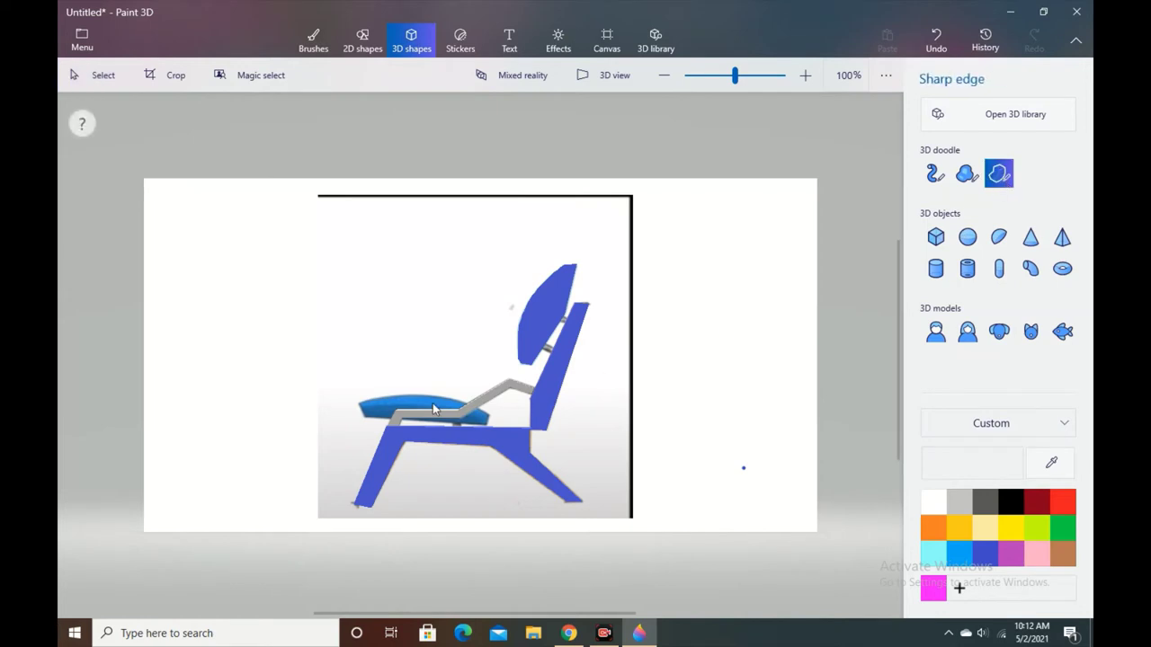
{"action": "left_click", "coordinate": [360, 406]}
{"action": "left_click_drag", "start_coordinate": [398, 418], "coordinate": [482, 422]}
{"action": "left_click_drag", "start_coordinate": [400, 395], "coordinate": [359, 402]}
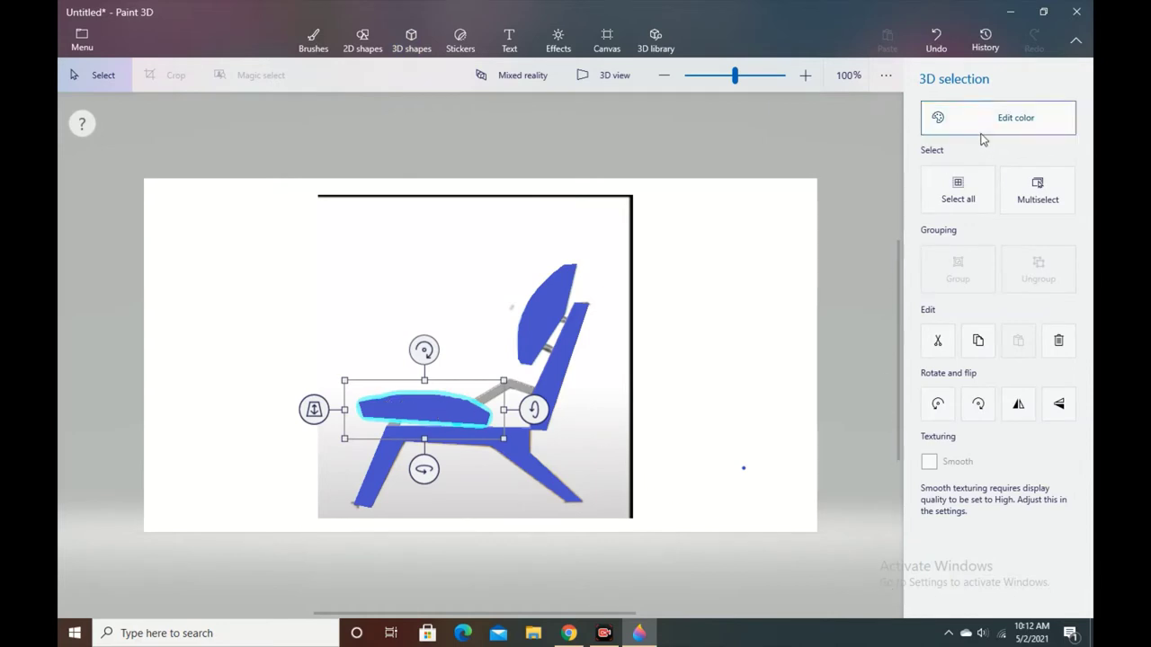
- Select the seat and backrest cushions together and recolor both to the custom blue 3db2e6
{"action": "left_click", "coordinate": [1028, 192]}
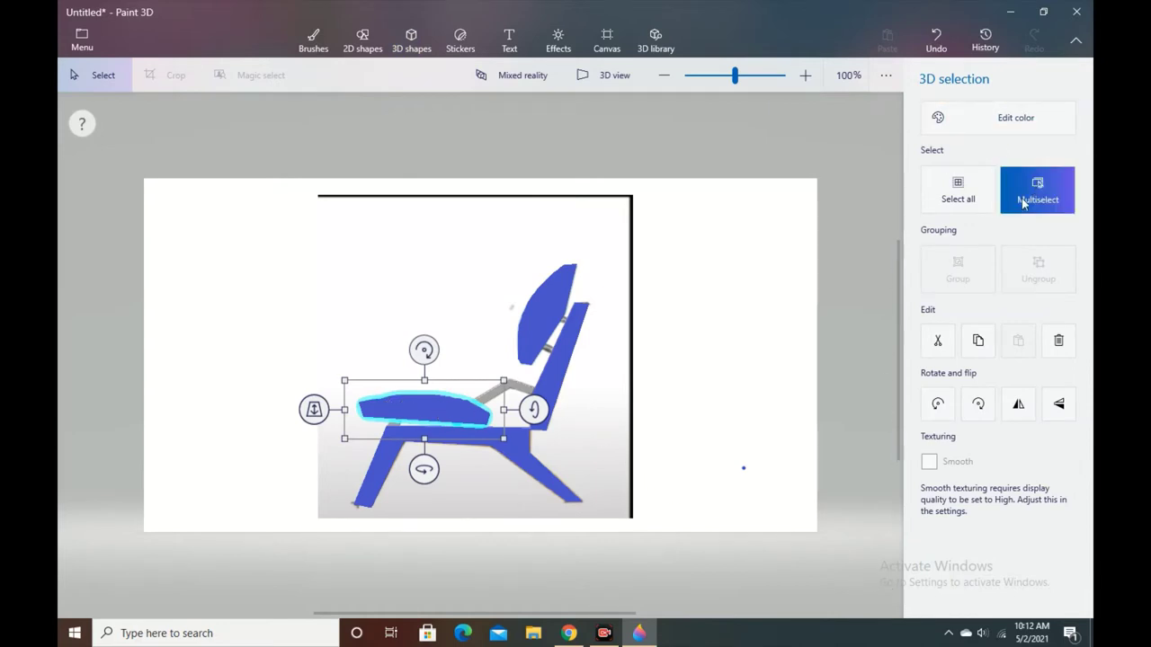
{"action": "left_click", "coordinate": [549, 311]}
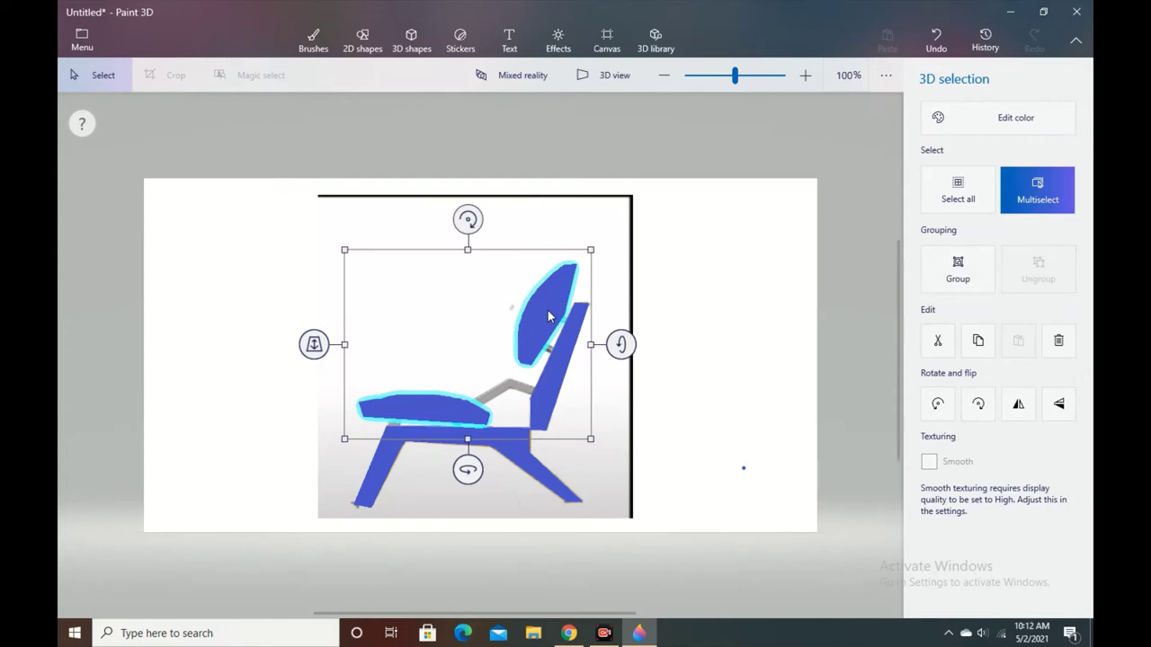
{"action": "left_click", "coordinate": [962, 131]}
{"action": "left_click", "coordinate": [784, 285]}
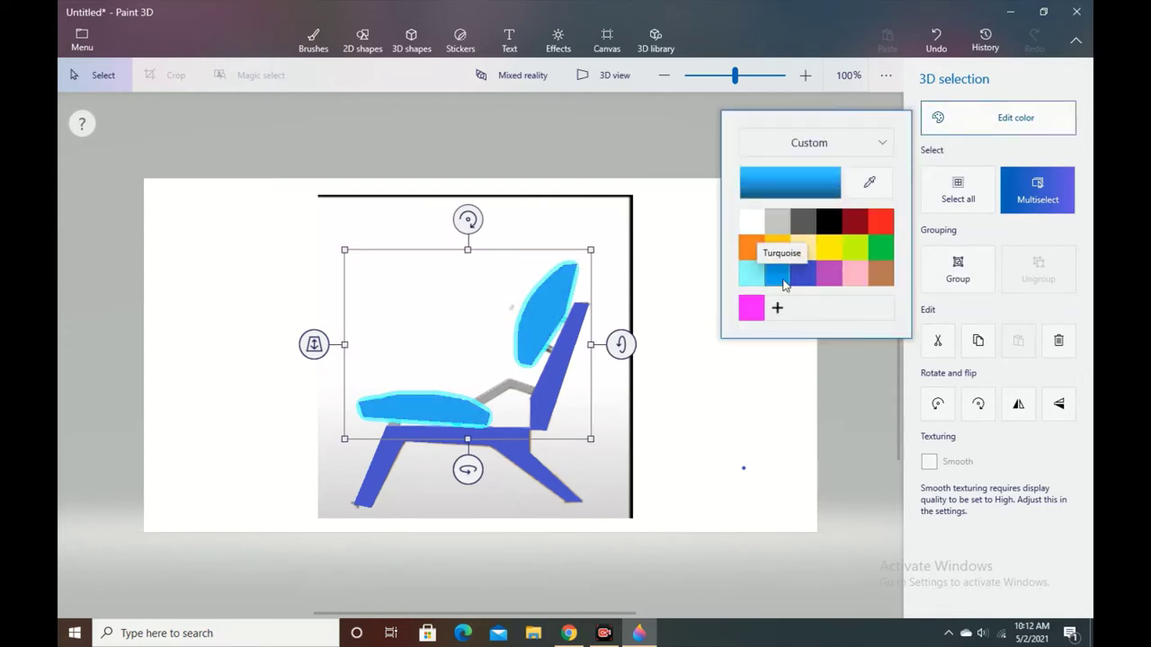
{"action": "left_click", "coordinate": [786, 185]}
{"action": "left_click_drag", "start_coordinate": [640, 207], "coordinate": [585, 216]}
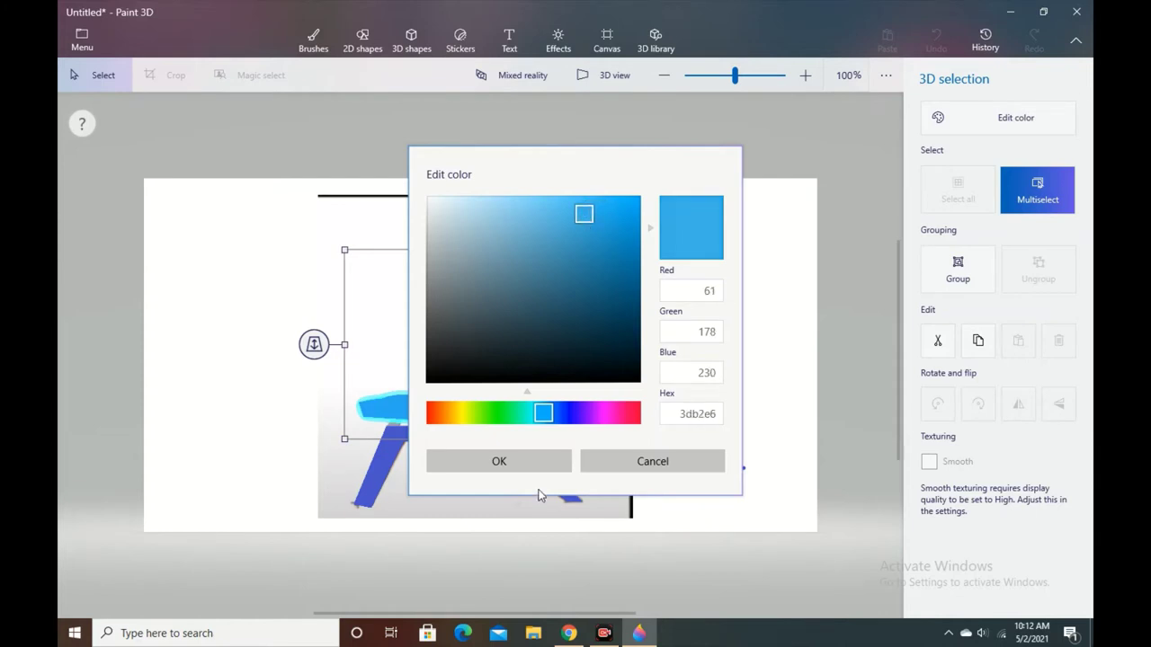
{"action": "left_click", "coordinate": [529, 464]}
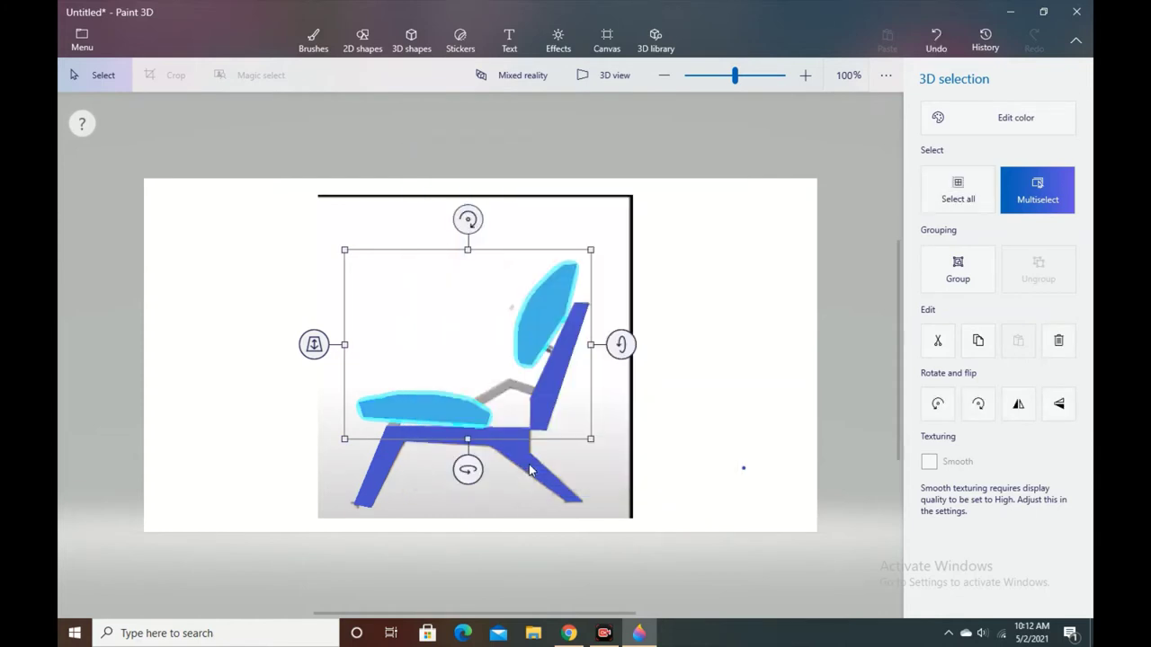
{"action": "left_click", "coordinate": [705, 456]}
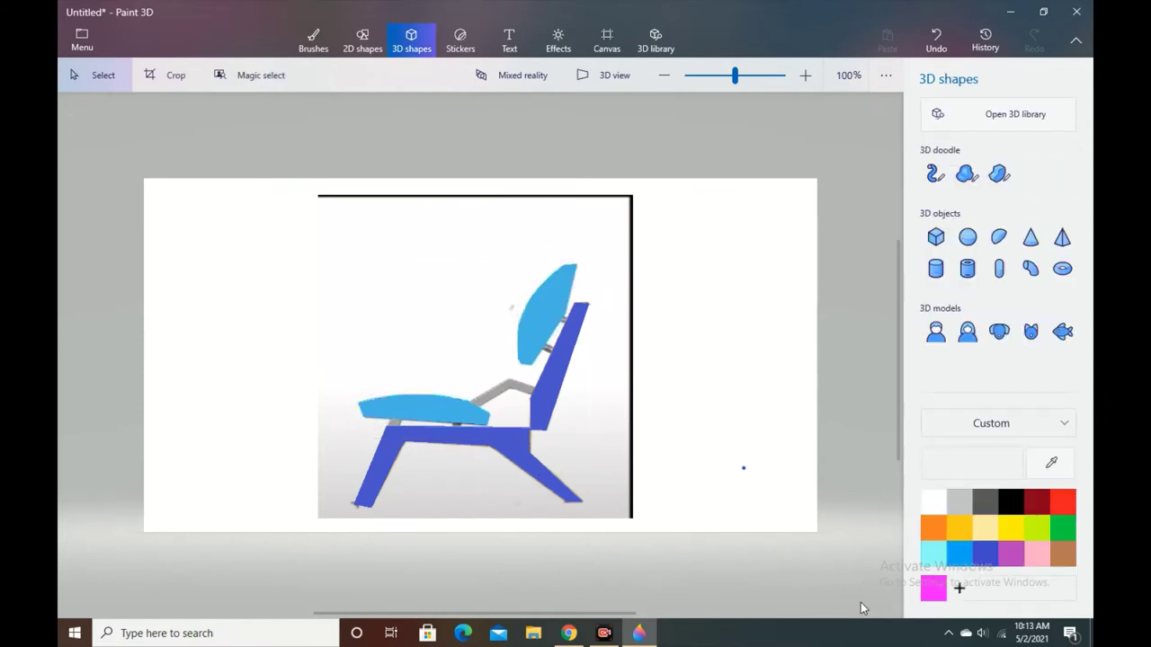
- Select all the chair parts and rotate them around the vertical axis until the chair is seen from the front
{"action": "left_click", "coordinate": [431, 402]}
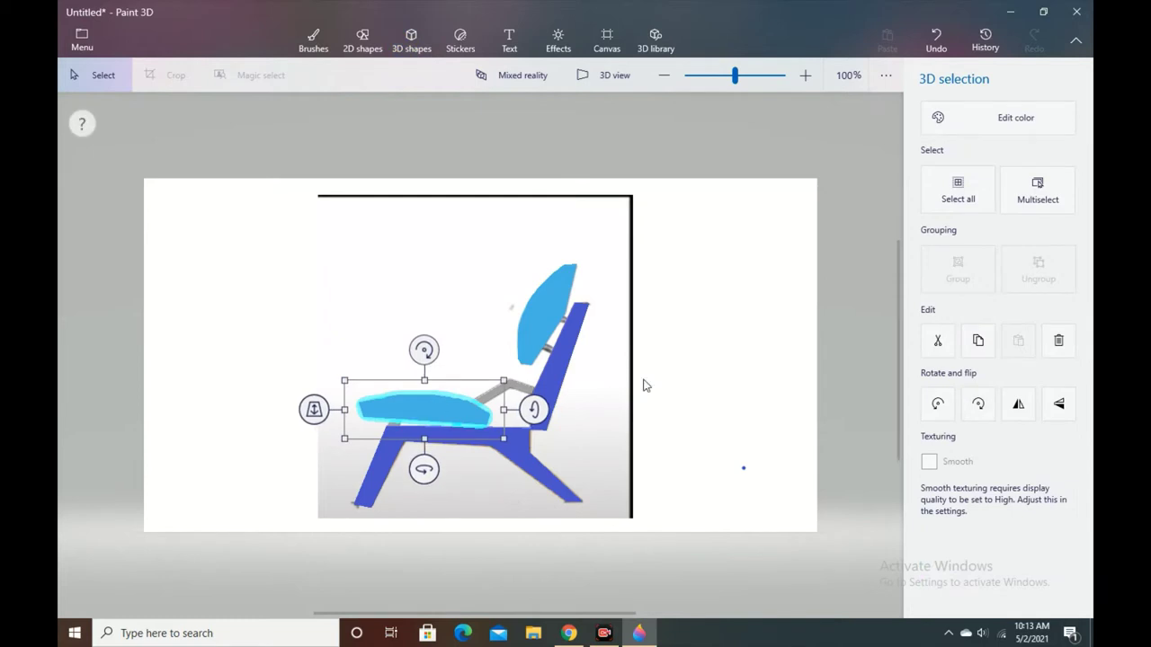
{"action": "left_click", "coordinate": [958, 188]}
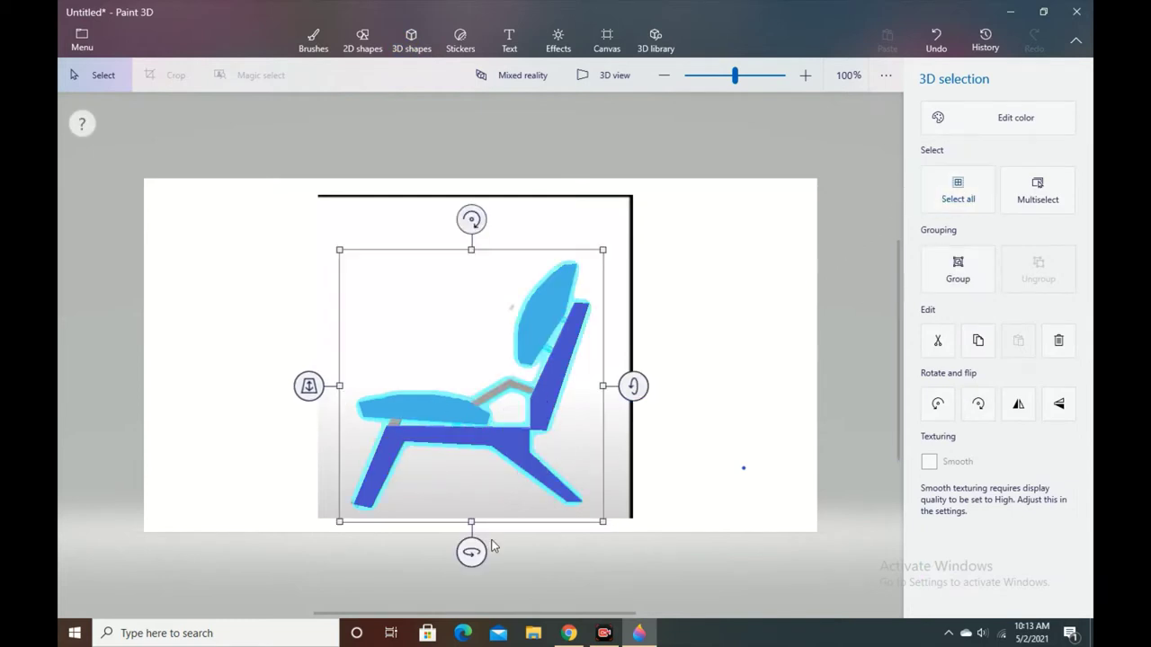
{"action": "left_click_drag", "start_coordinate": [469, 553], "coordinate": [588, 549]}
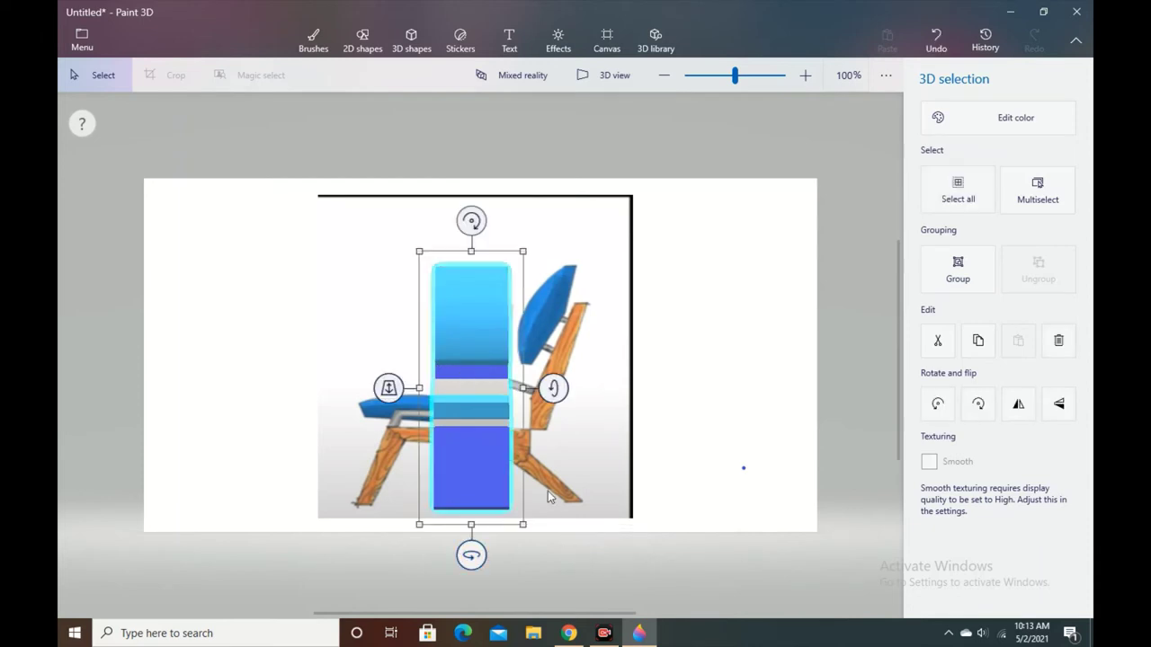
{"action": "left_click", "coordinate": [628, 436]}
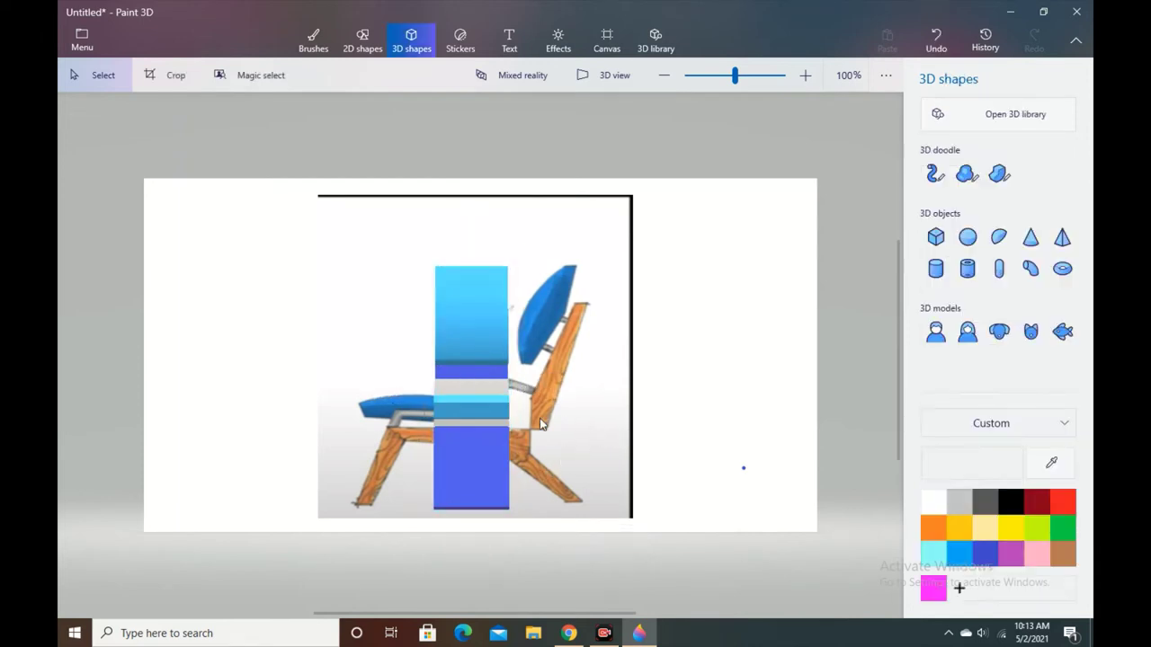
- Move the seat cushion slightly down toward the frame and deselect it
{"action": "left_click", "coordinate": [483, 410]}
{"action": "left_click_drag", "start_coordinate": [483, 410], "coordinate": [485, 416]}
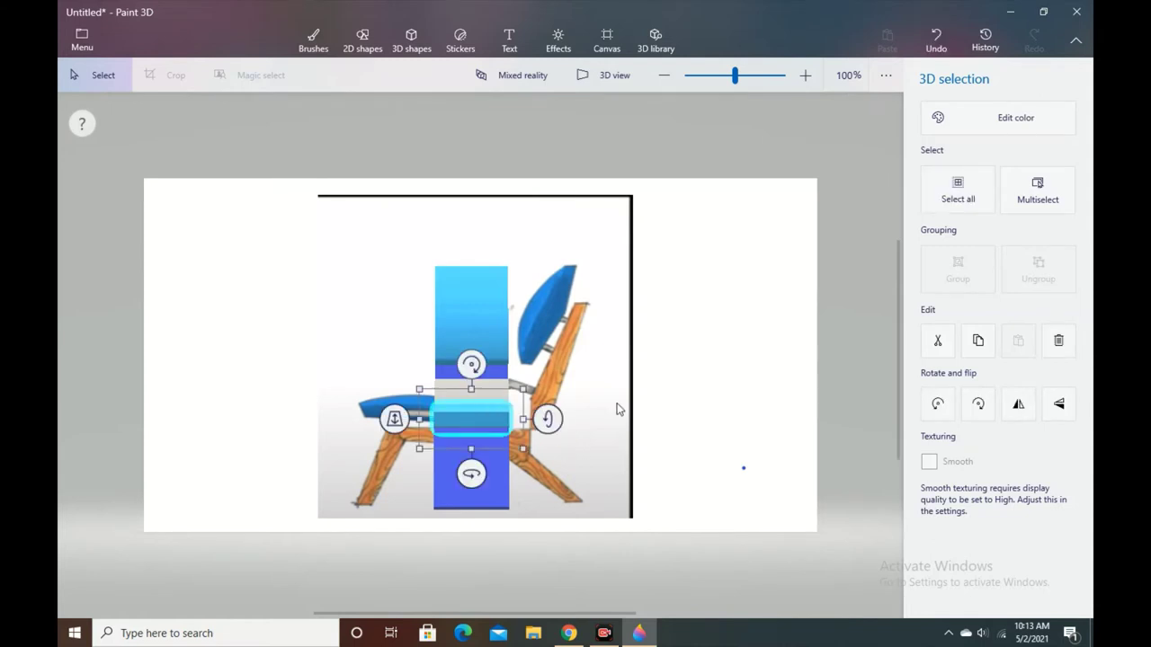
{"action": "left_click", "coordinate": [681, 411]}
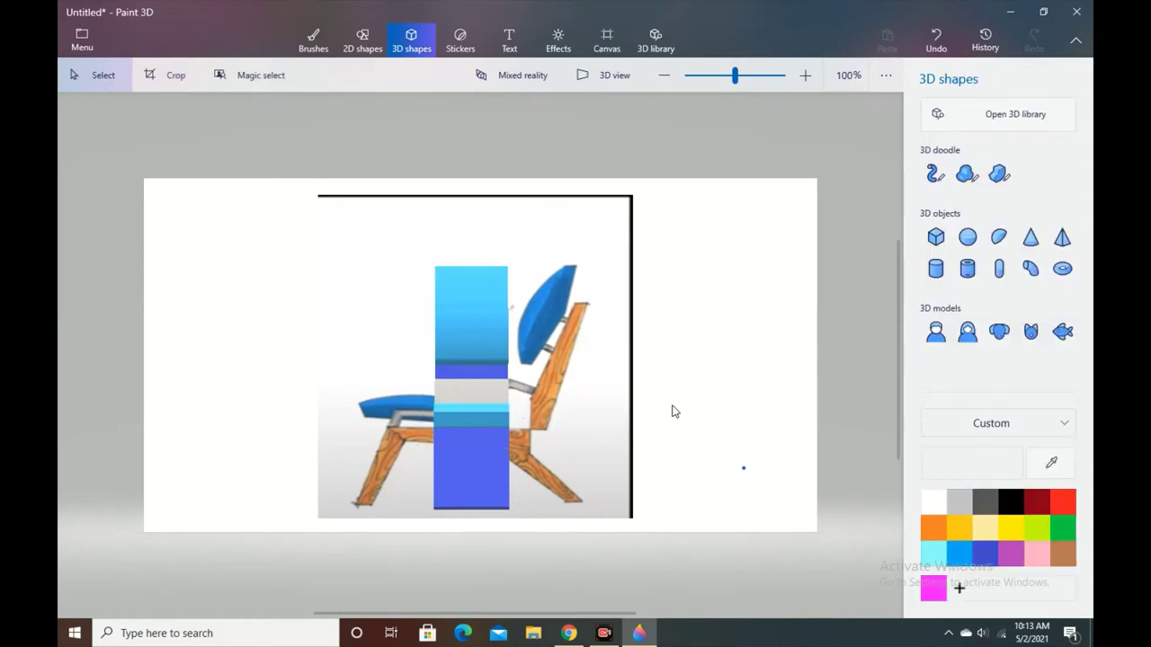
- Select the frame and armrest together, narrow them to a thin side piece, and align it with the cushions' left edge
{"action": "left_click", "coordinate": [465, 473]}
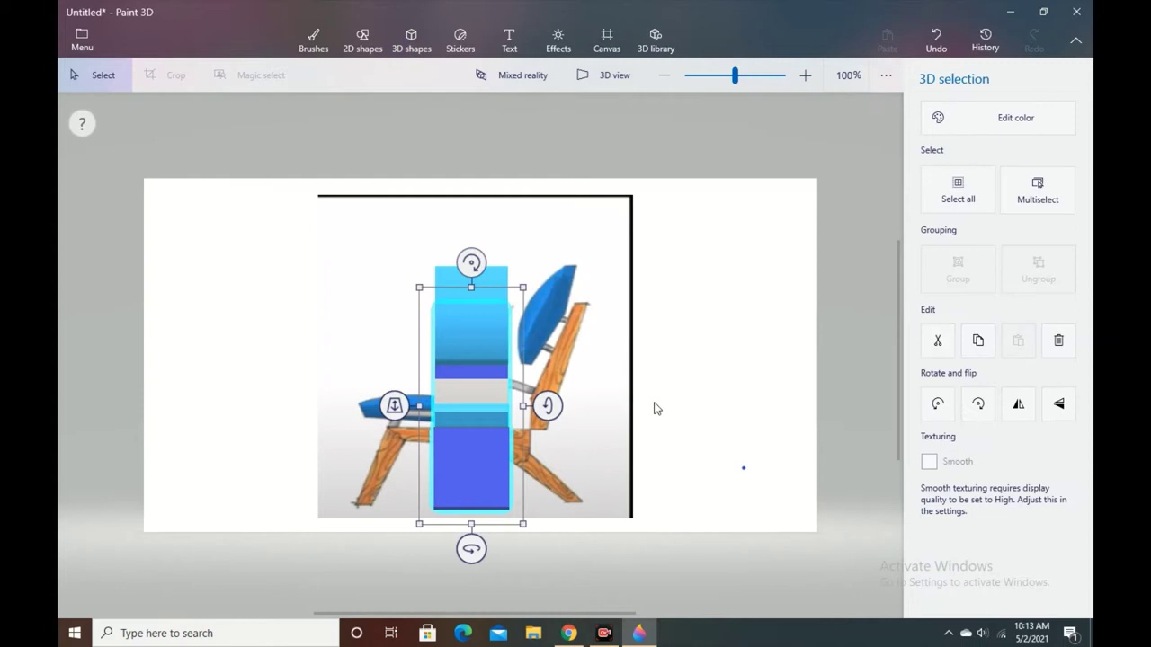
{"action": "left_click", "coordinate": [1043, 205]}
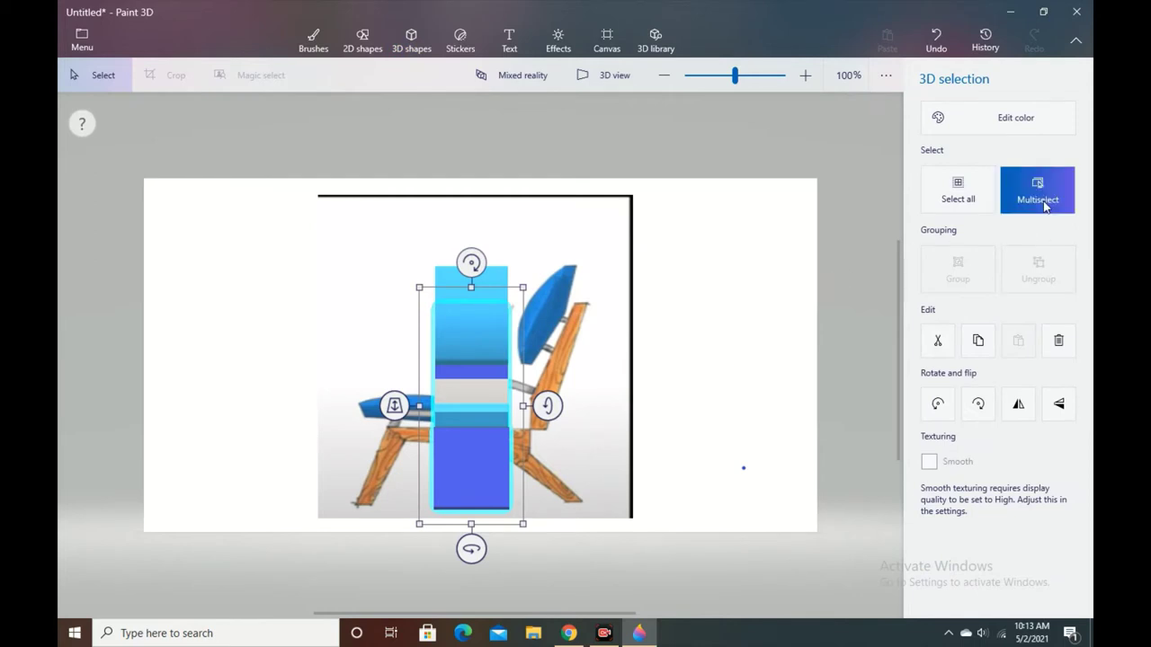
{"action": "left_click", "coordinate": [479, 390]}
{"action": "left_click_drag", "start_coordinate": [523, 406], "coordinate": [463, 409]}
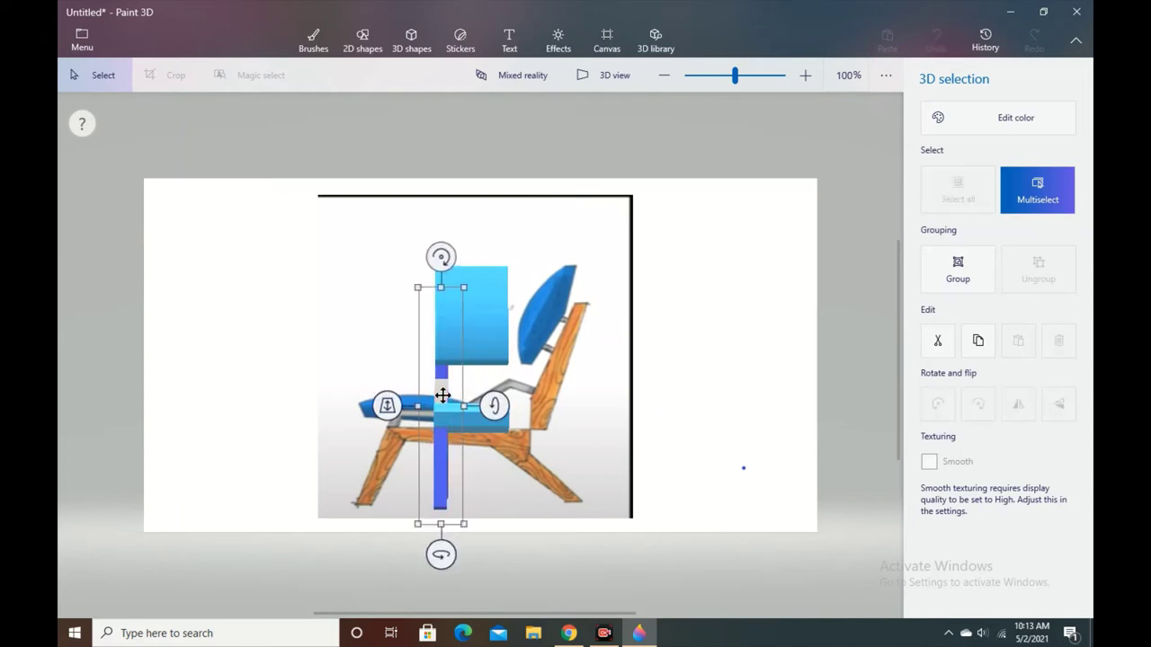
{"action": "left_click", "coordinate": [442, 399]}
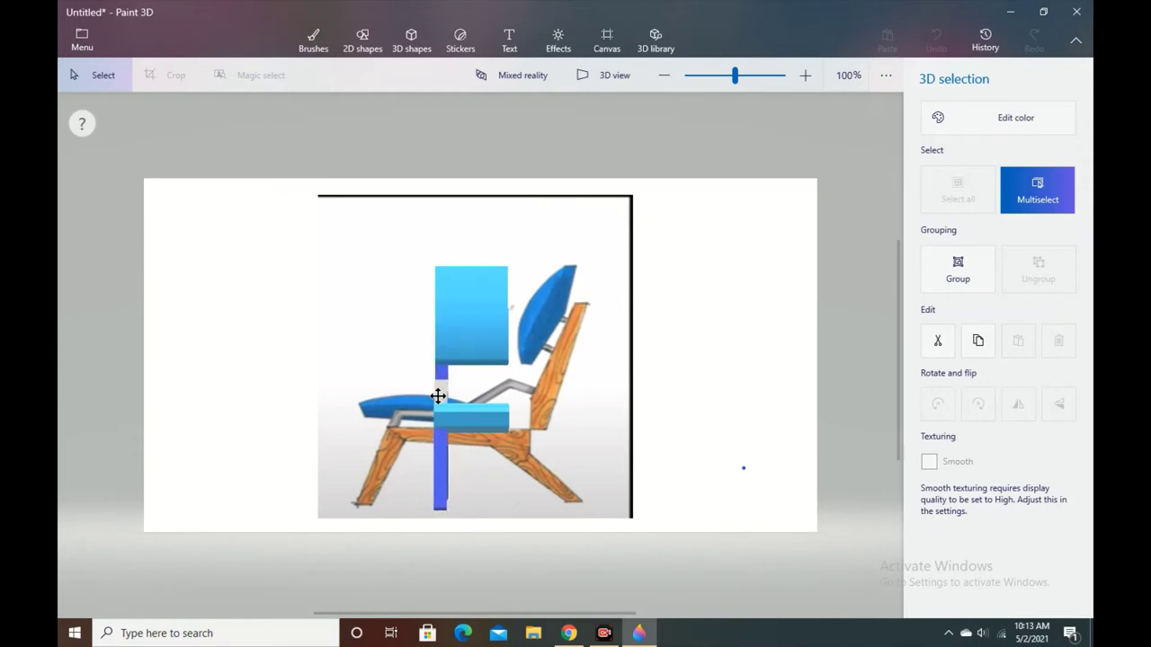
{"action": "left_click", "coordinate": [438, 395]}
{"action": "left_click", "coordinate": [611, 411]}
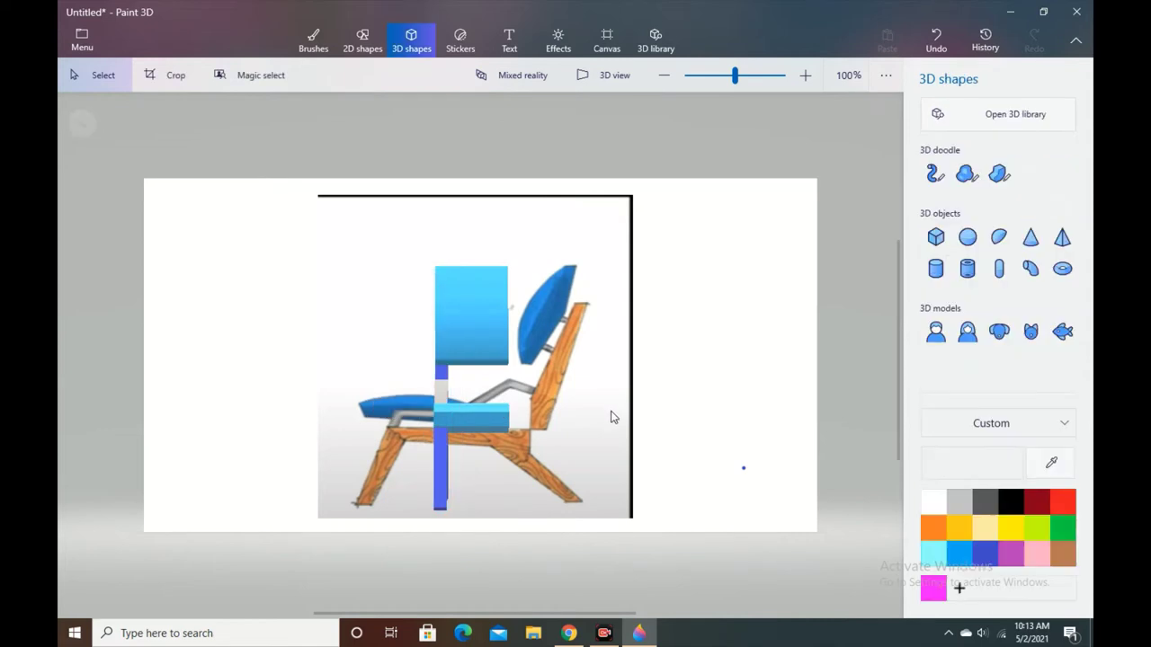
- Select the backrest and seat cushions together and widen both toward the right of the chair's front view
{"action": "left_click", "coordinate": [481, 329]}
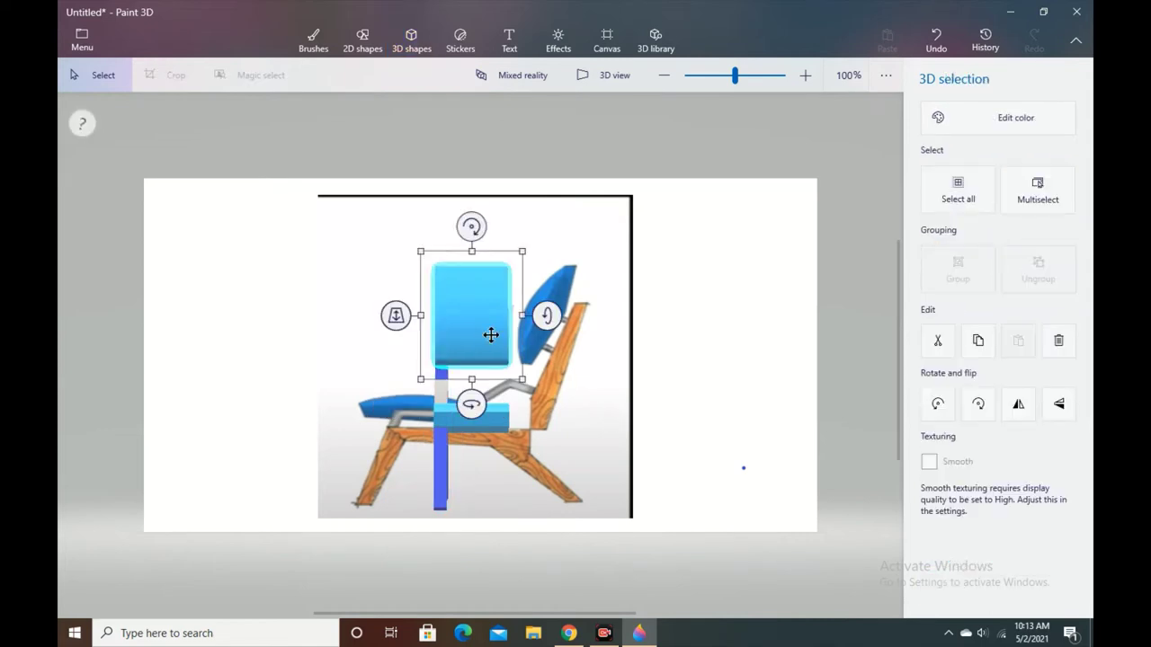
{"action": "left_click", "coordinate": [1037, 190]}
{"action": "left_click", "coordinate": [500, 427]}
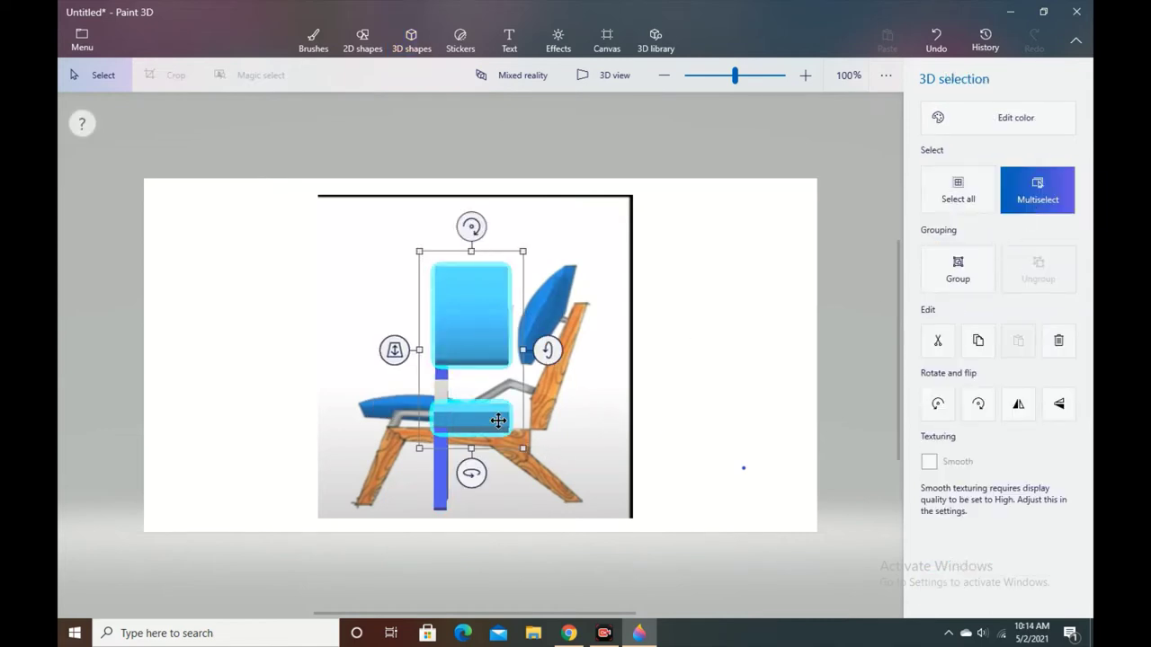
{"action": "left_click_drag", "start_coordinate": [526, 350], "coordinate": [558, 350]}
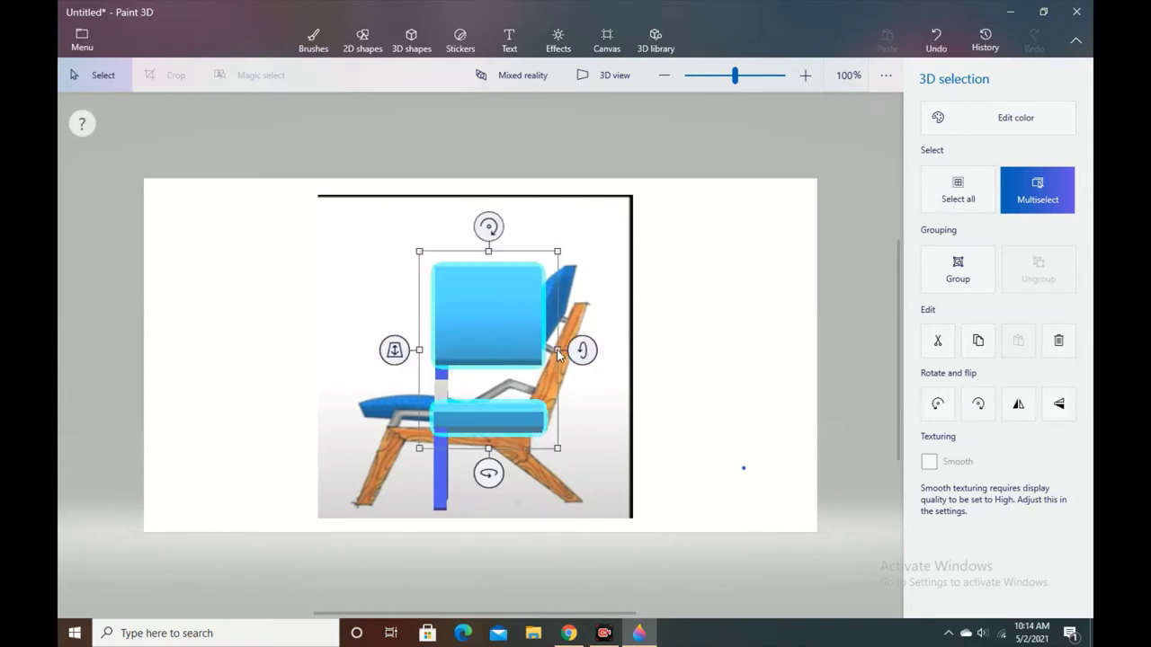
{"action": "left_click", "coordinate": [608, 421]}
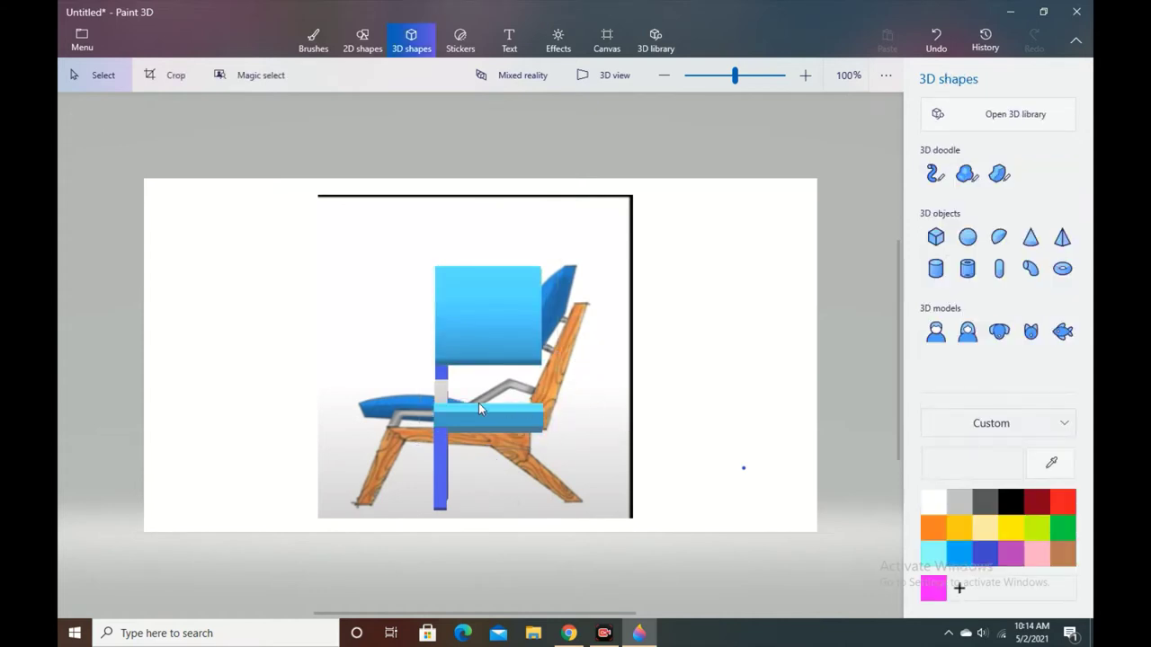
- Duplicate the armrest and frame side piece together and place the copy at the cushions' right edge
{"action": "left_click", "coordinate": [443, 384]}
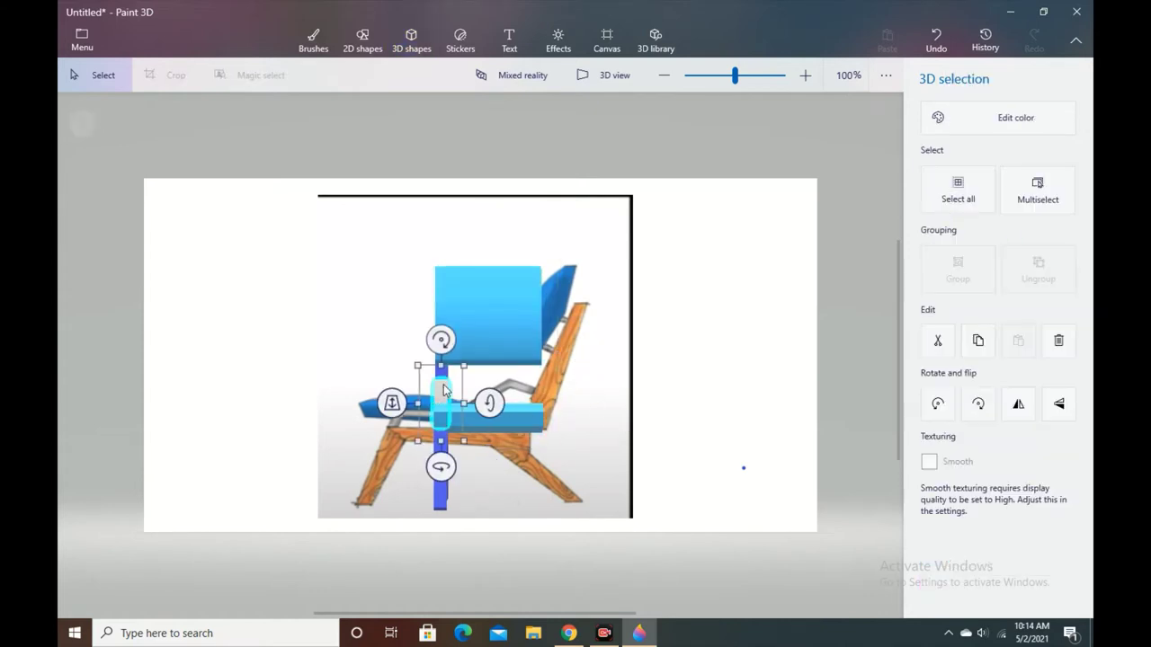
{"action": "left_click", "coordinate": [1070, 190]}
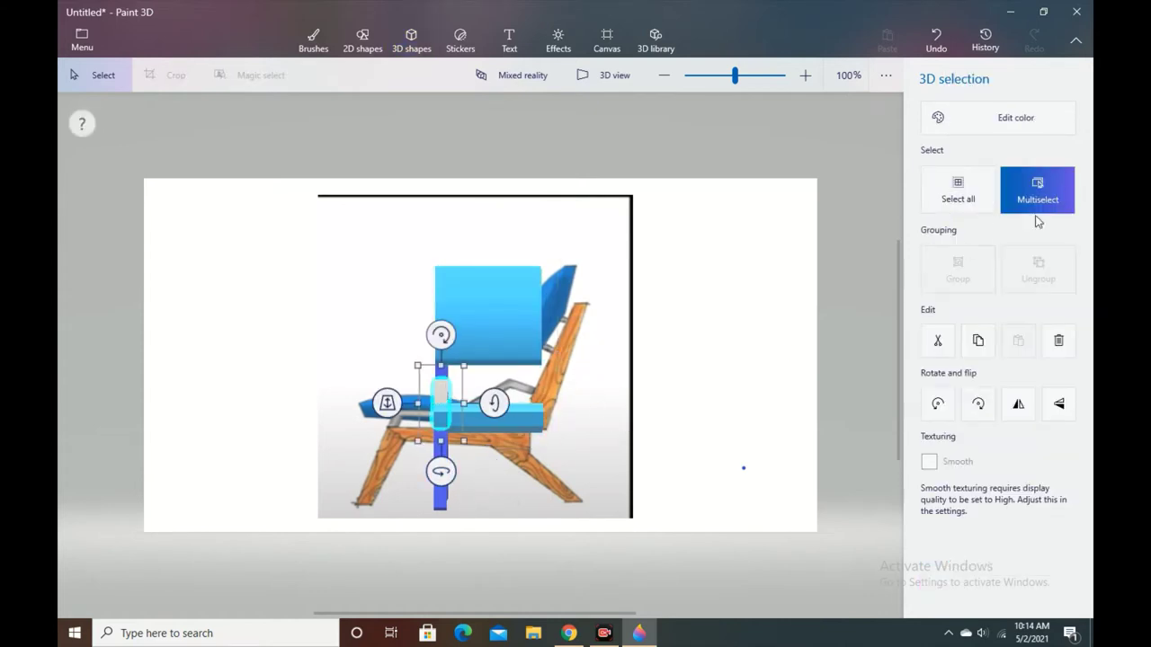
{"action": "left_click", "coordinate": [440, 509]}
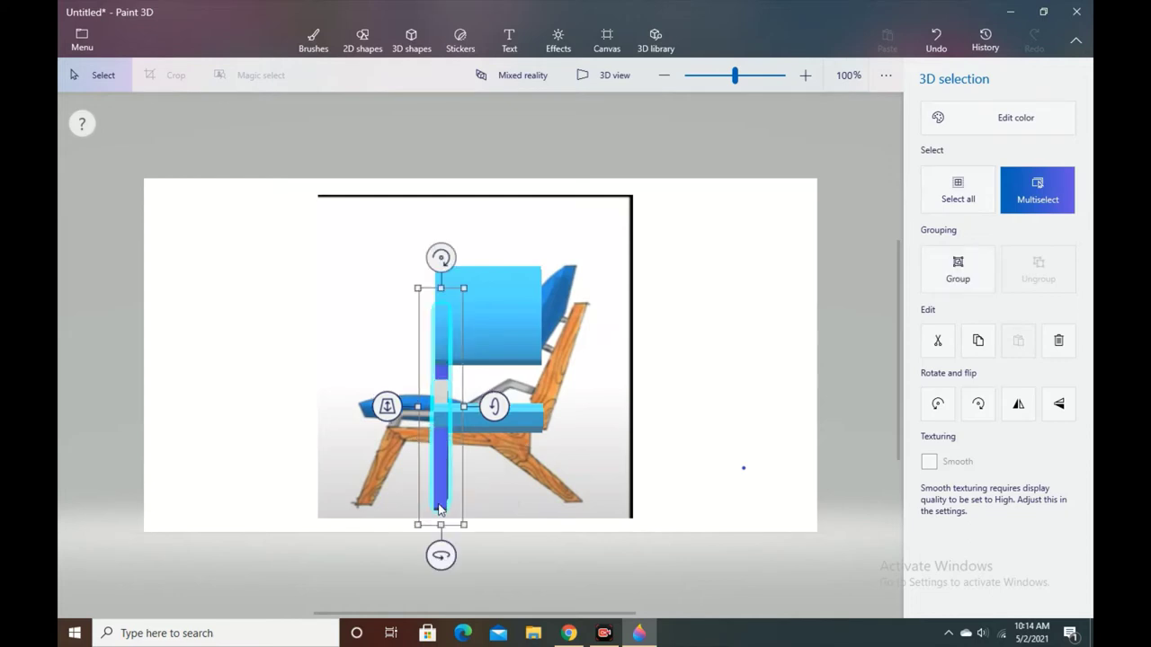
{"action": "left_click", "coordinate": [978, 342]}
{"action": "left_click", "coordinate": [1014, 345]}
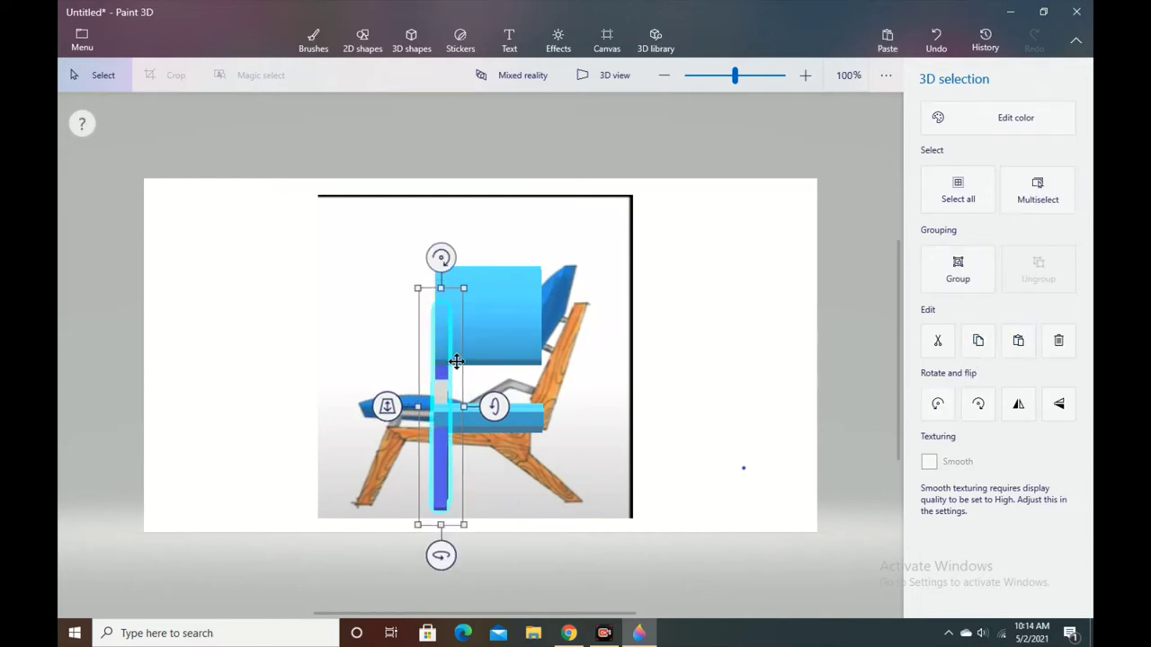
{"action": "left_click_drag", "start_coordinate": [441, 380], "coordinate": [534, 384]}
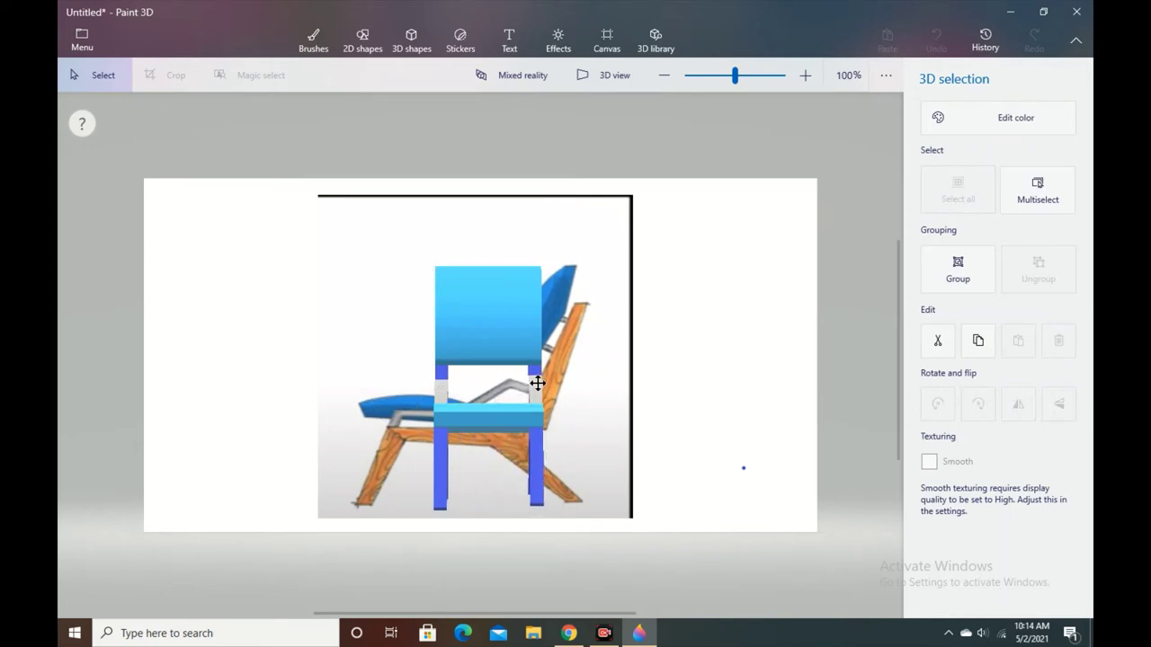
{"action": "left_click", "coordinate": [538, 383]}
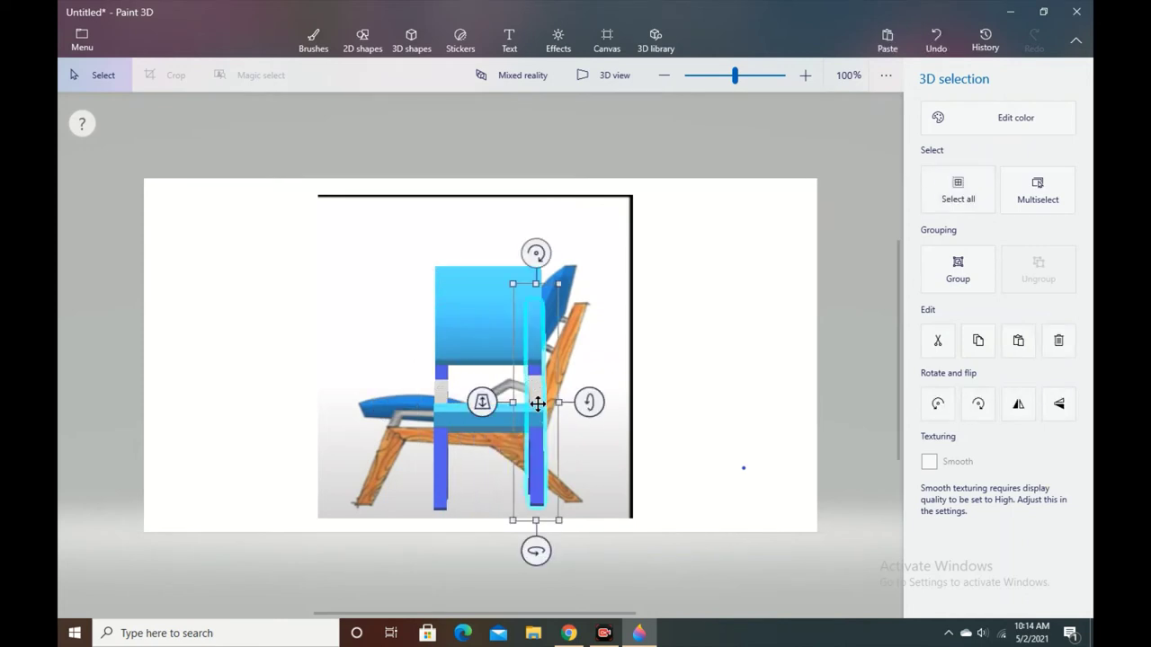
{"action": "left_click", "coordinate": [659, 409]}
- Select the seat and backrest cushions together and narrow them slightly from both sides to fit between the two side frames
{"action": "left_click", "coordinate": [485, 413]}
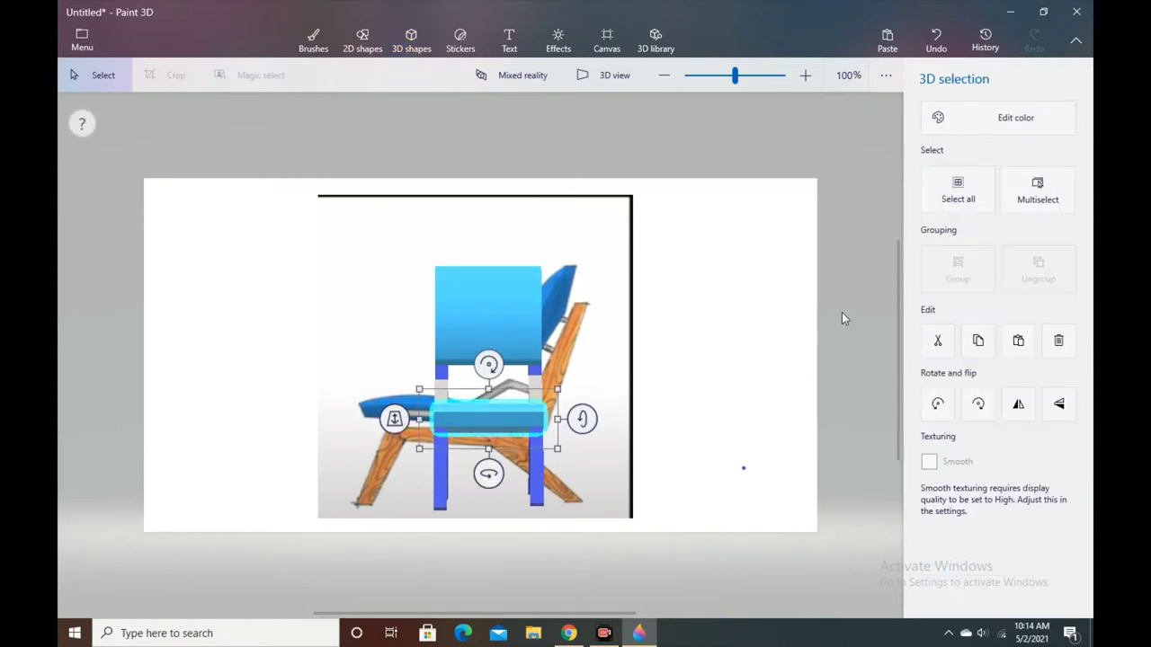
{"action": "left_click", "coordinate": [1025, 202]}
{"action": "left_click", "coordinate": [500, 315]}
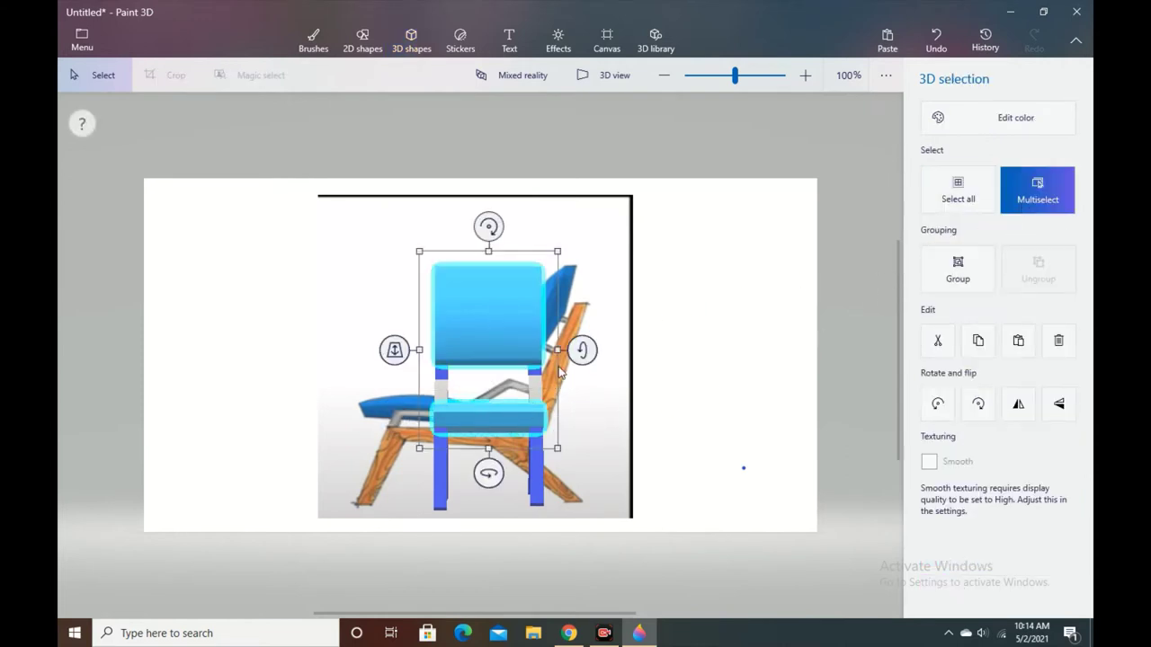
{"action": "left_click_drag", "start_coordinate": [559, 350], "coordinate": [556, 355]}
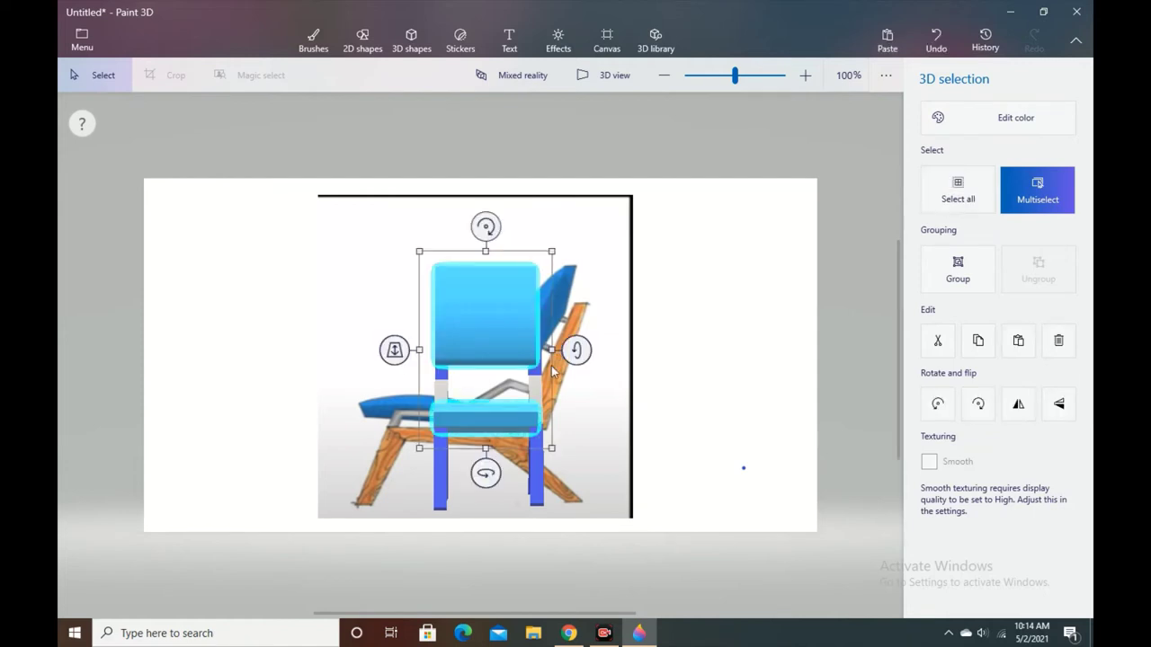
{"action": "left_click_drag", "start_coordinate": [418, 348], "coordinate": [419, 348]}
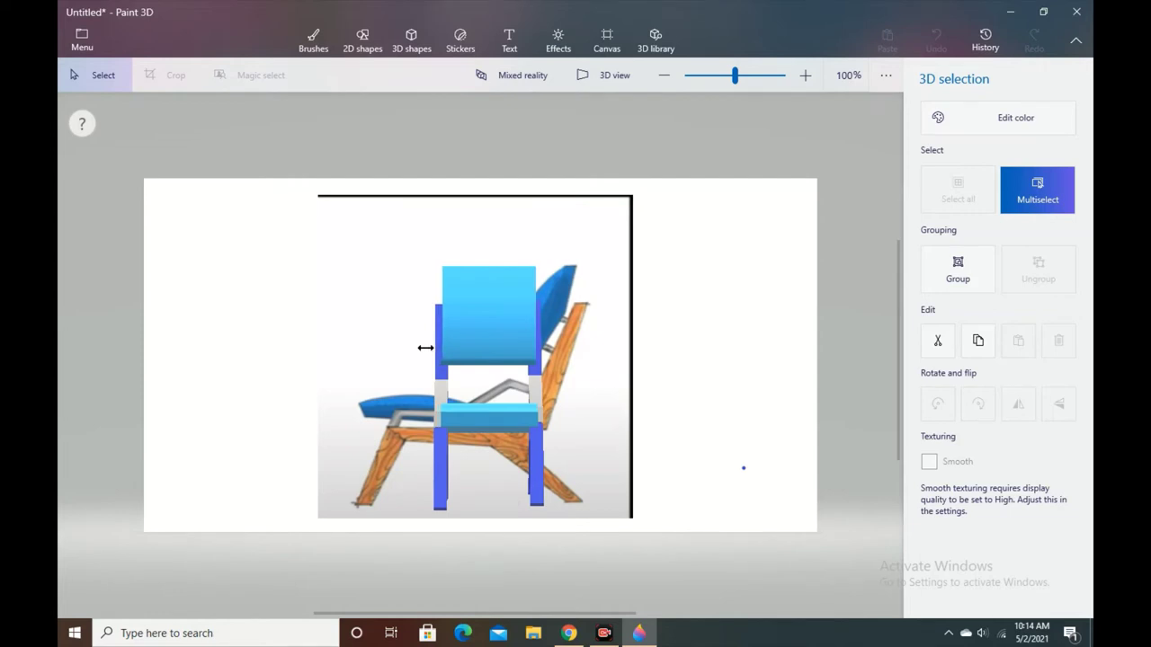
{"action": "left_click_drag", "start_coordinate": [425, 348], "coordinate": [427, 353]}
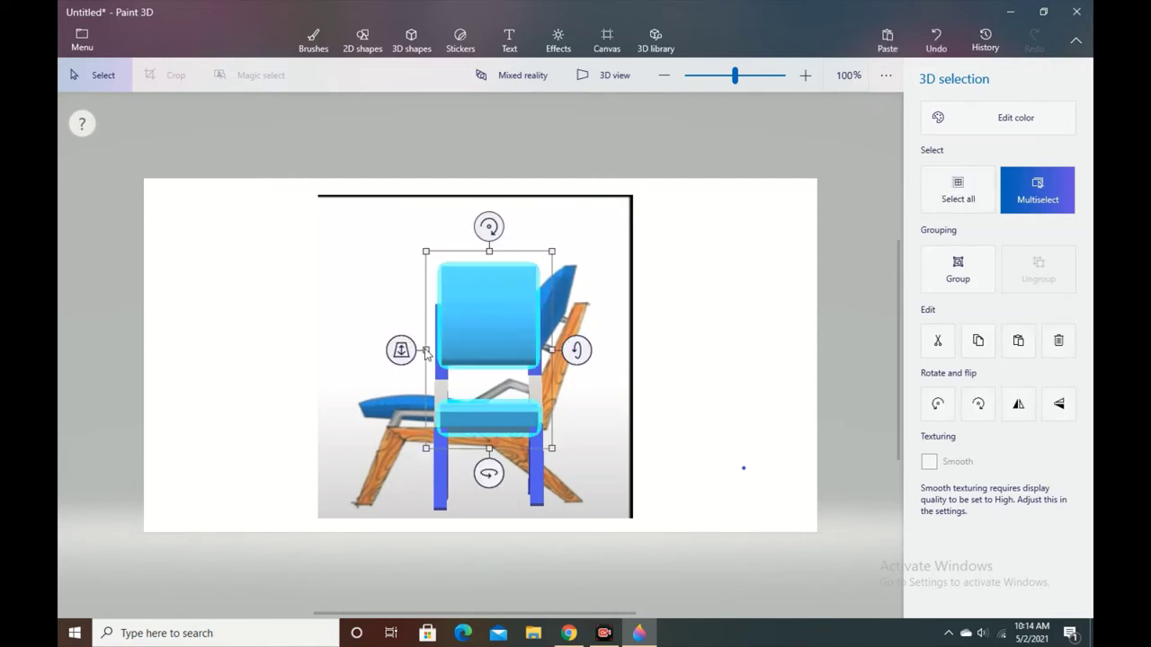
{"action": "left_click", "coordinate": [663, 444]}
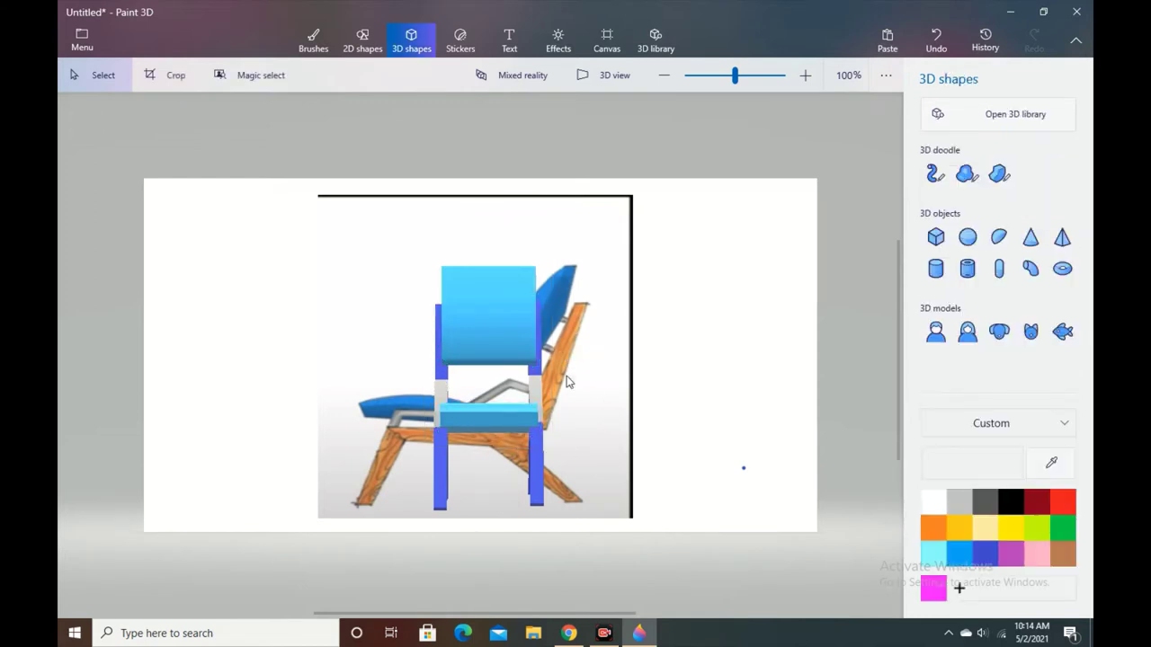
- Select all the chair parts and rotate them around the vertical axis until the chair is seen from the side
{"action": "left_click", "coordinate": [479, 322]}
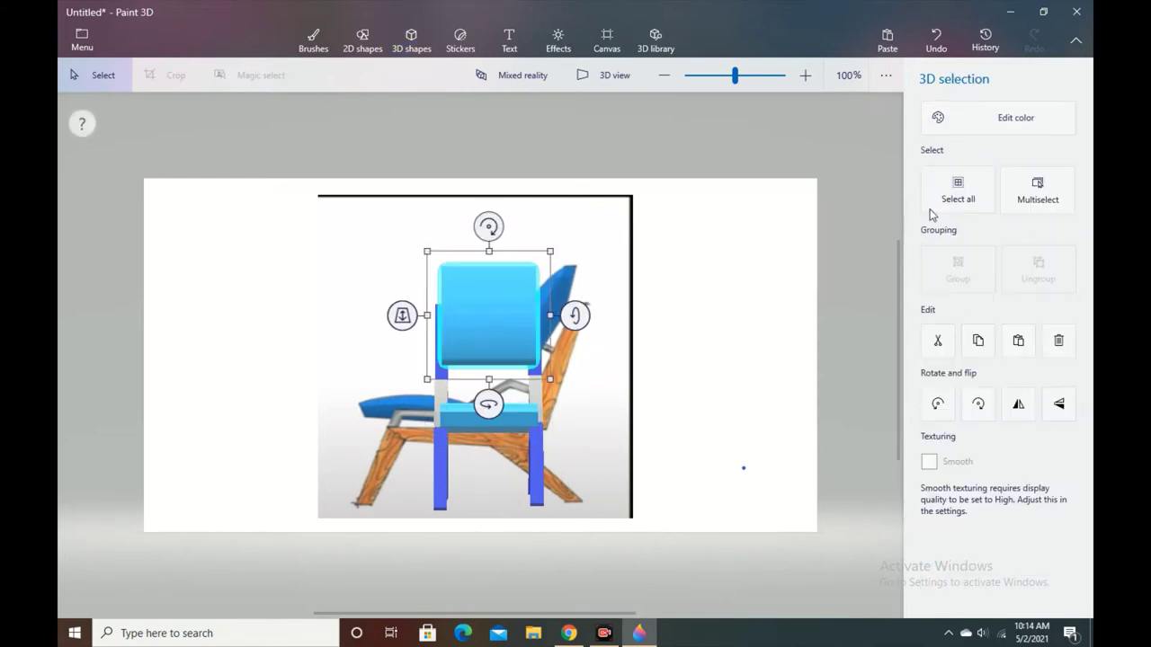
{"action": "left_click", "coordinate": [956, 186]}
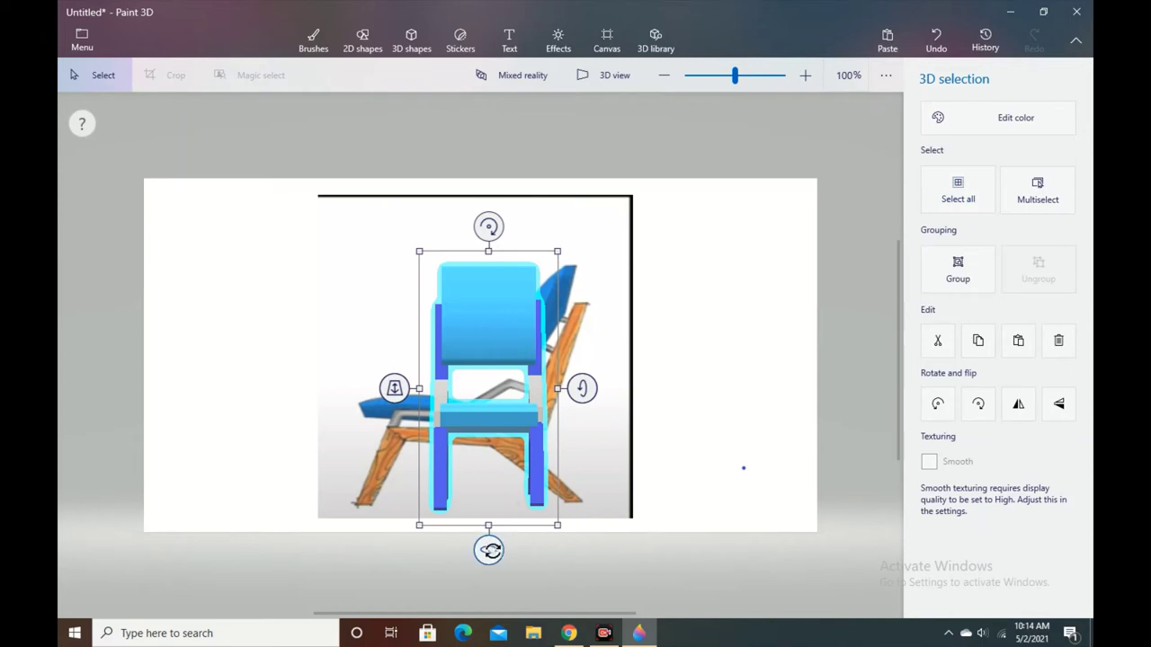
{"action": "left_click_drag", "start_coordinate": [489, 550], "coordinate": [434, 537]}
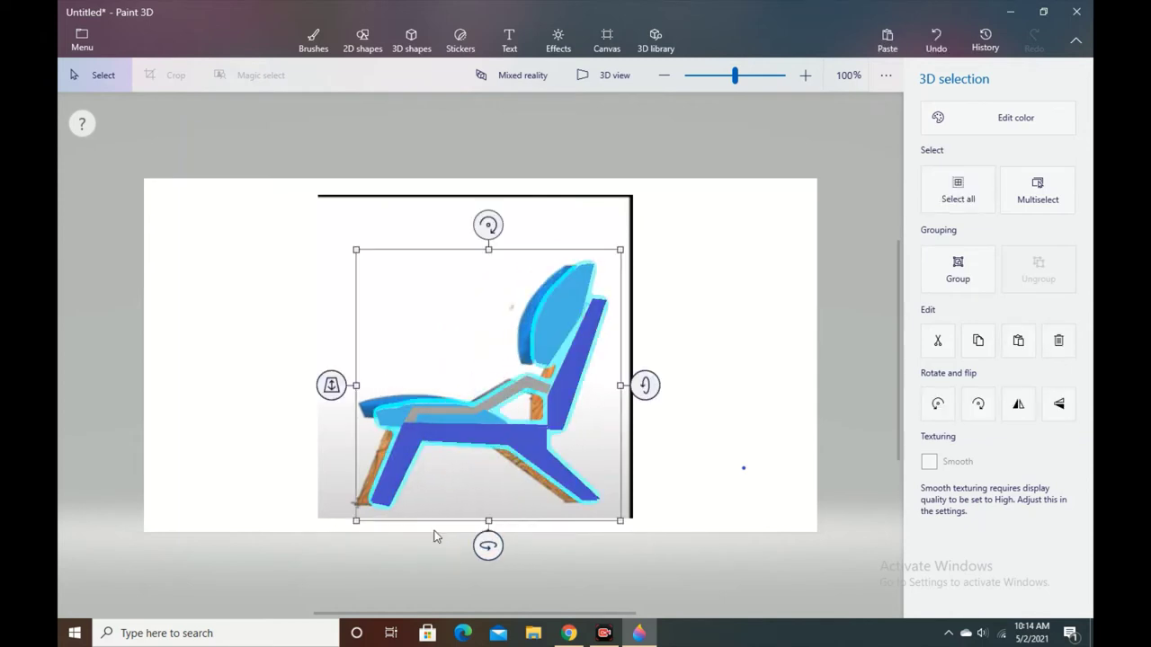
{"action": "left_click", "coordinate": [778, 458]}
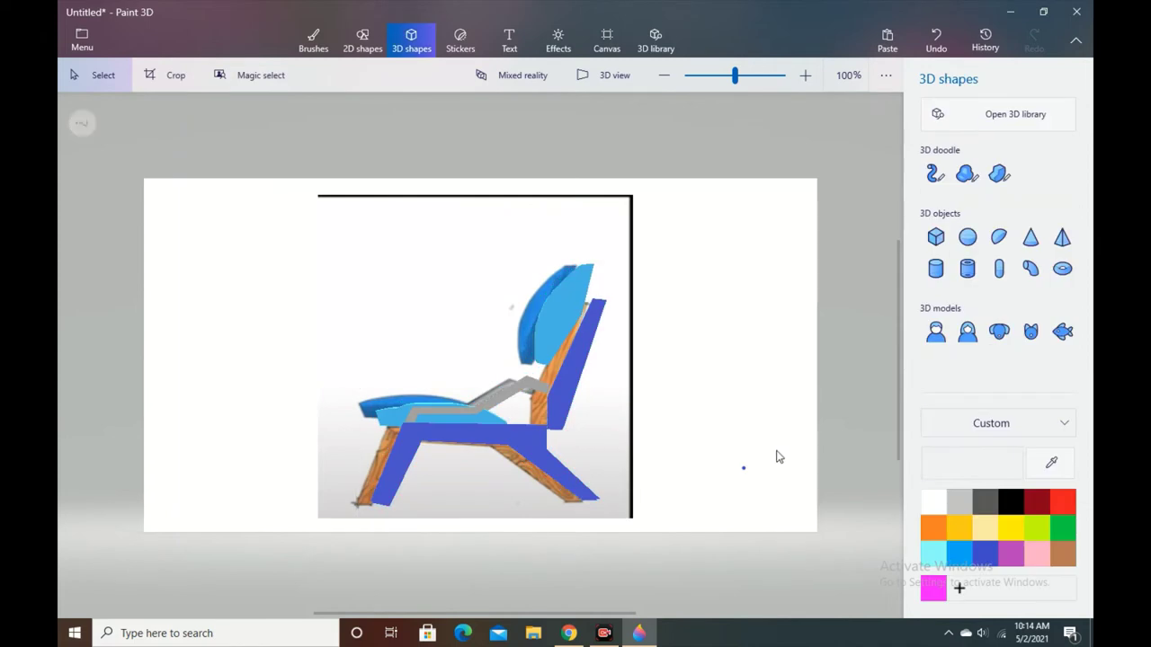
- Move the backrest cushion slightly back and down against the rear frame post and deselect it
{"action": "left_click", "coordinate": [549, 313]}
{"action": "left_click_drag", "start_coordinate": [550, 314], "coordinate": [559, 319]}
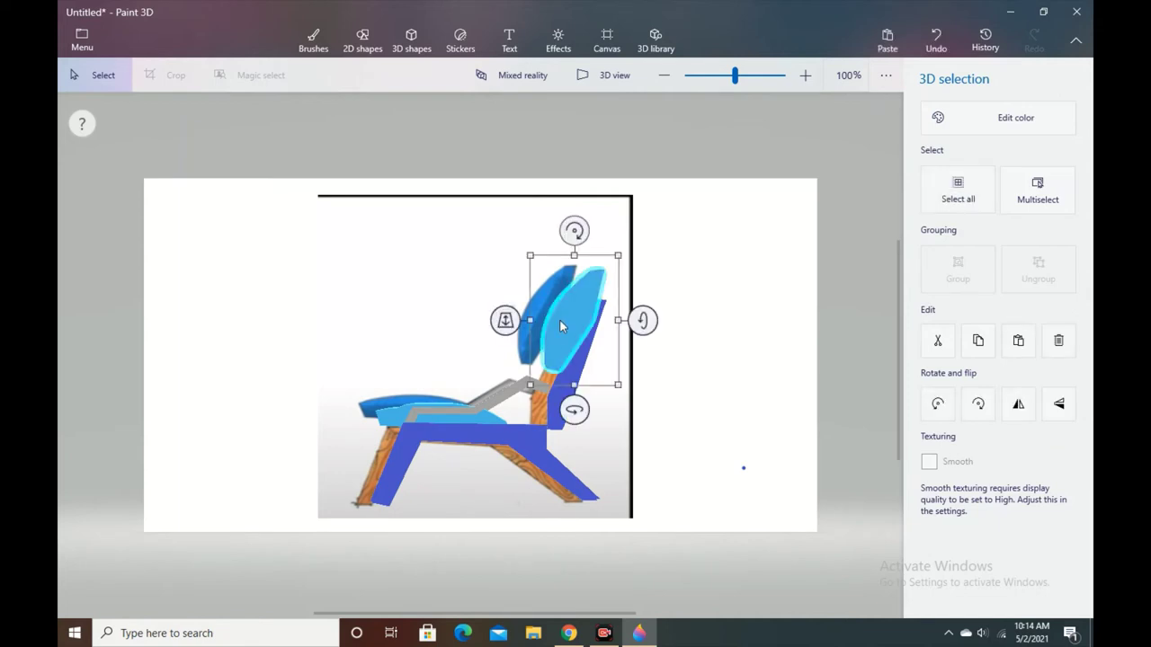
{"action": "left_click", "coordinate": [728, 403]}
- Hide the canvas with the reference image and choose the smooth Wood sticker texture
{"action": "left_click", "coordinate": [880, 84]}
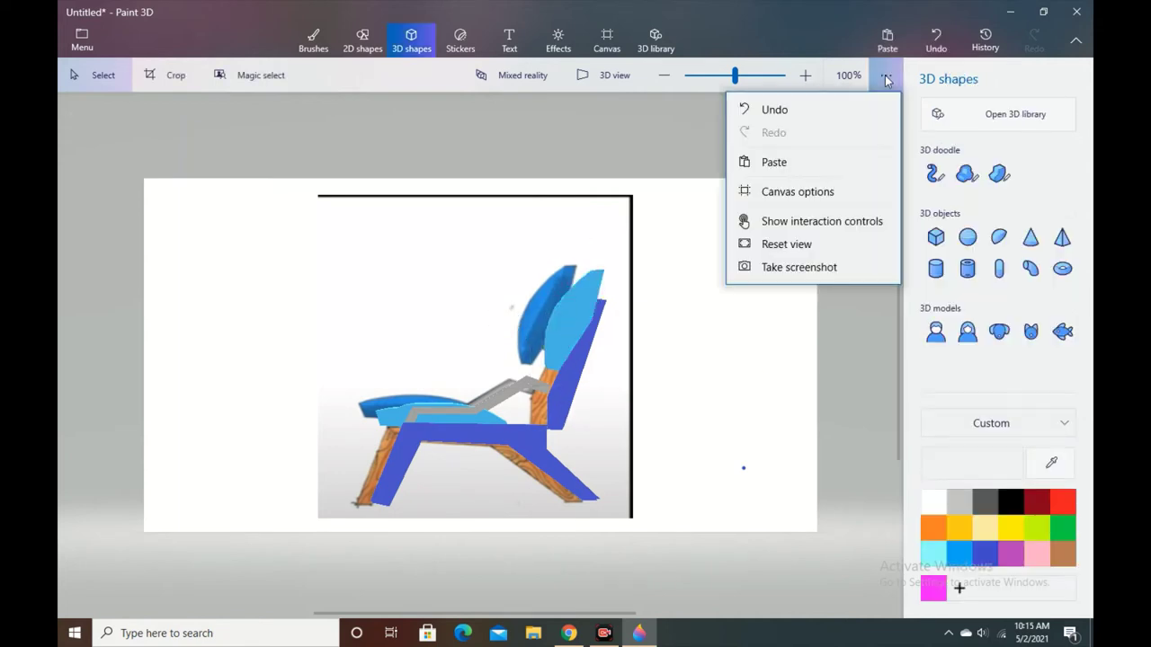
{"action": "left_click", "coordinate": [852, 191]}
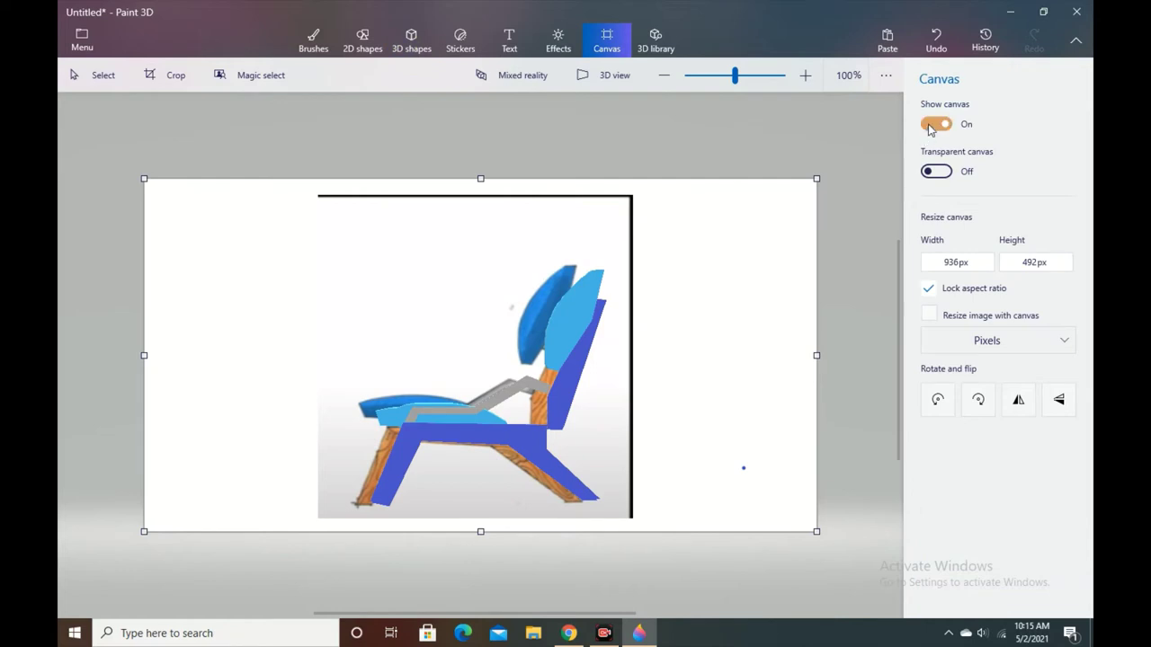
{"action": "left_click", "coordinate": [934, 125]}
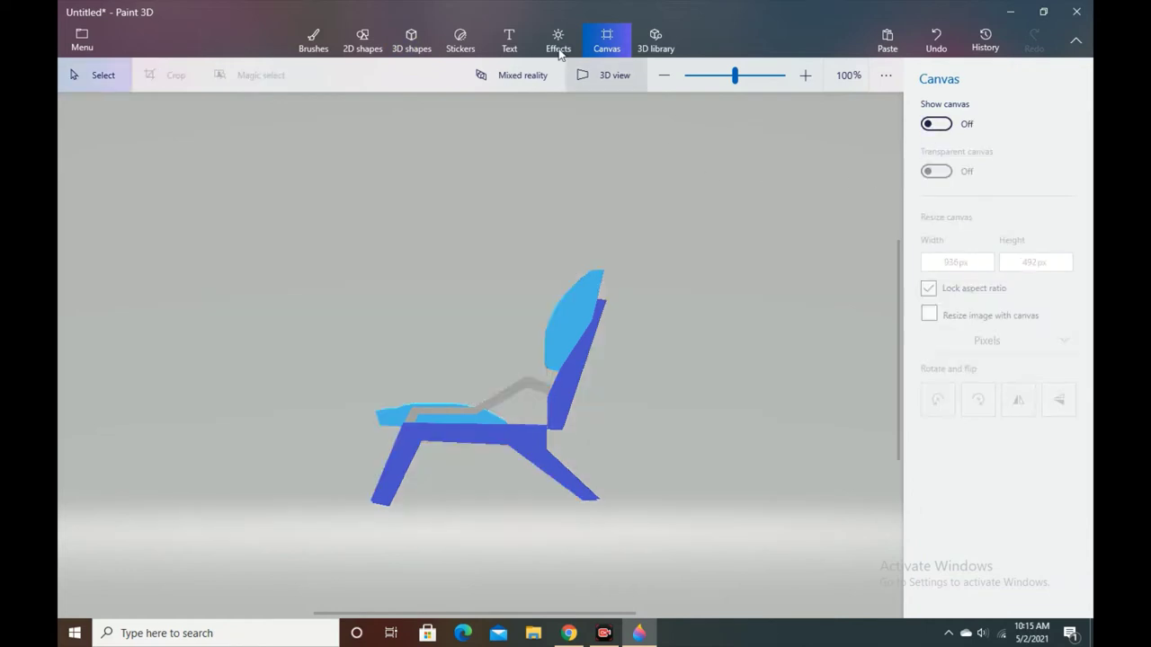
{"action": "left_click", "coordinate": [458, 40]}
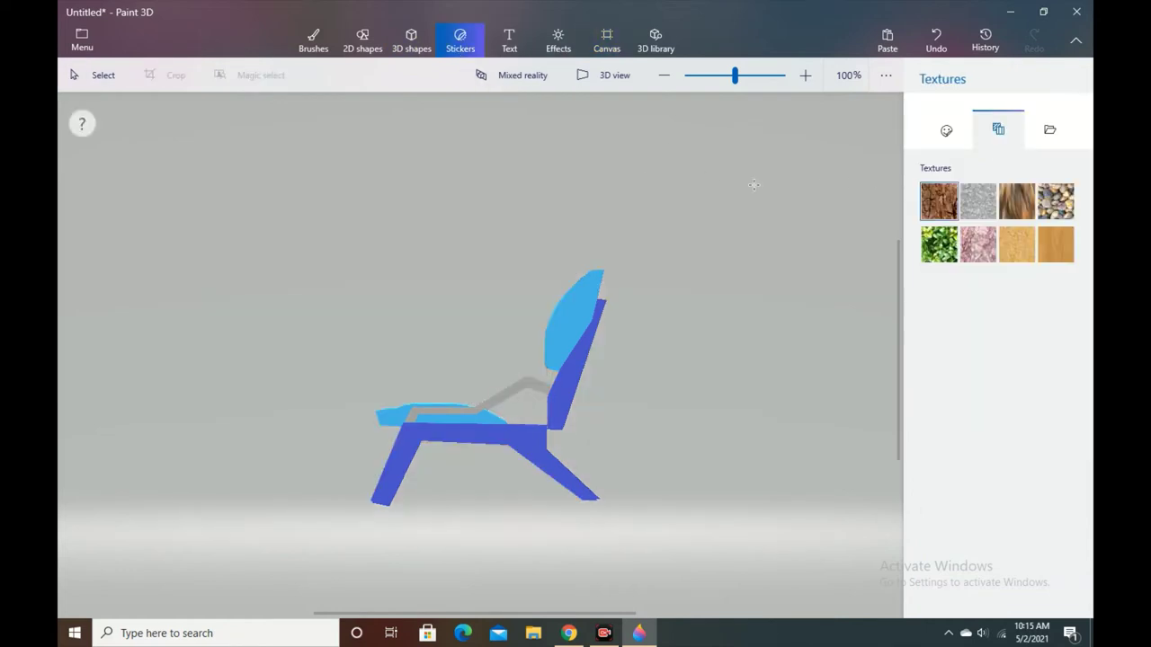
{"action": "left_click", "coordinate": [1055, 245]}
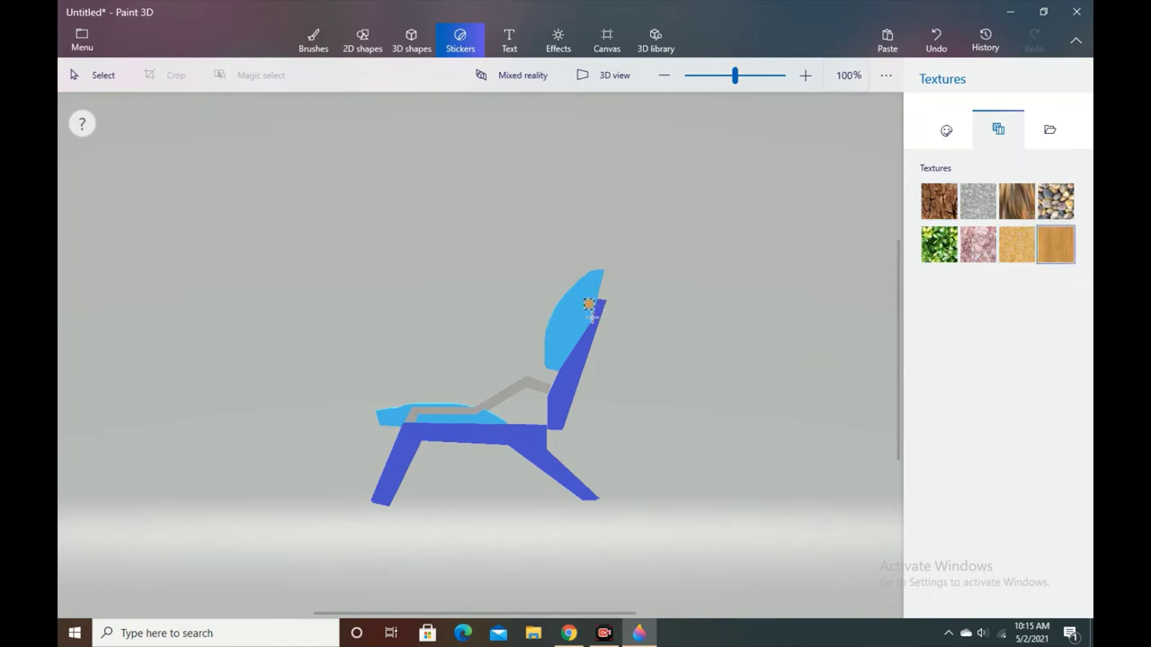
{"action": "left_click_drag", "start_coordinate": [513, 299], "coordinate": [667, 383]}
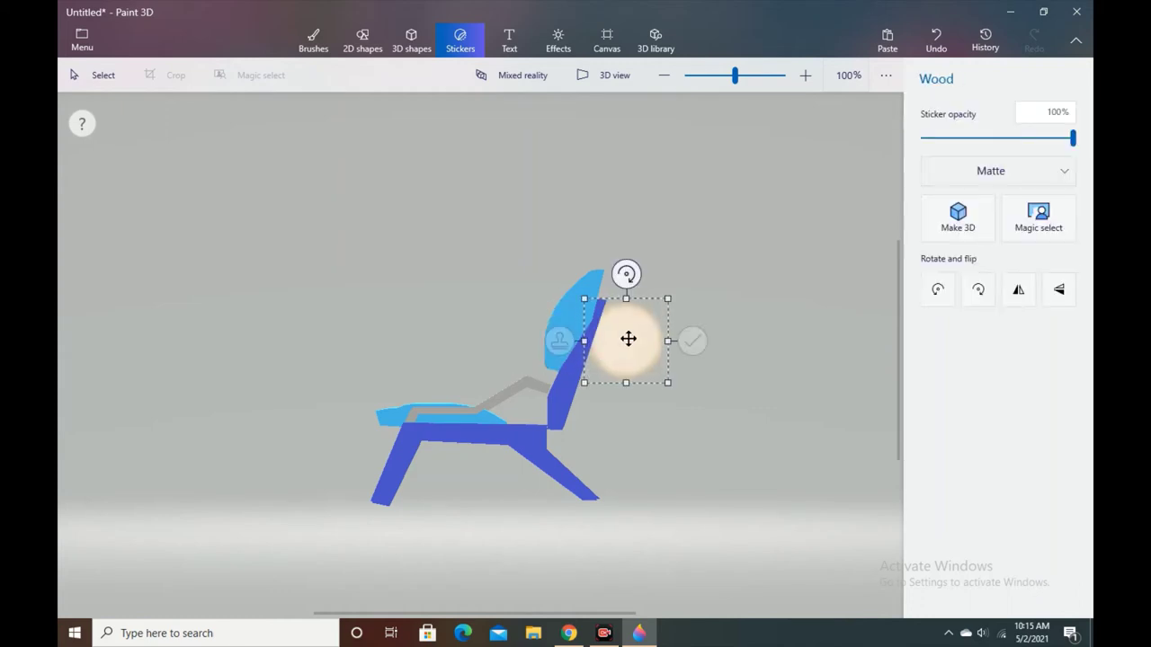
{"action": "mouse_move", "coordinate": [629, 339]}
{"action": "left_mouse_down"}
{"action": "mouse_move", "coordinate": [606, 332]}
{"action": "mouse_move", "coordinate": [629, 336]}
{"action": "left_mouse_up"}
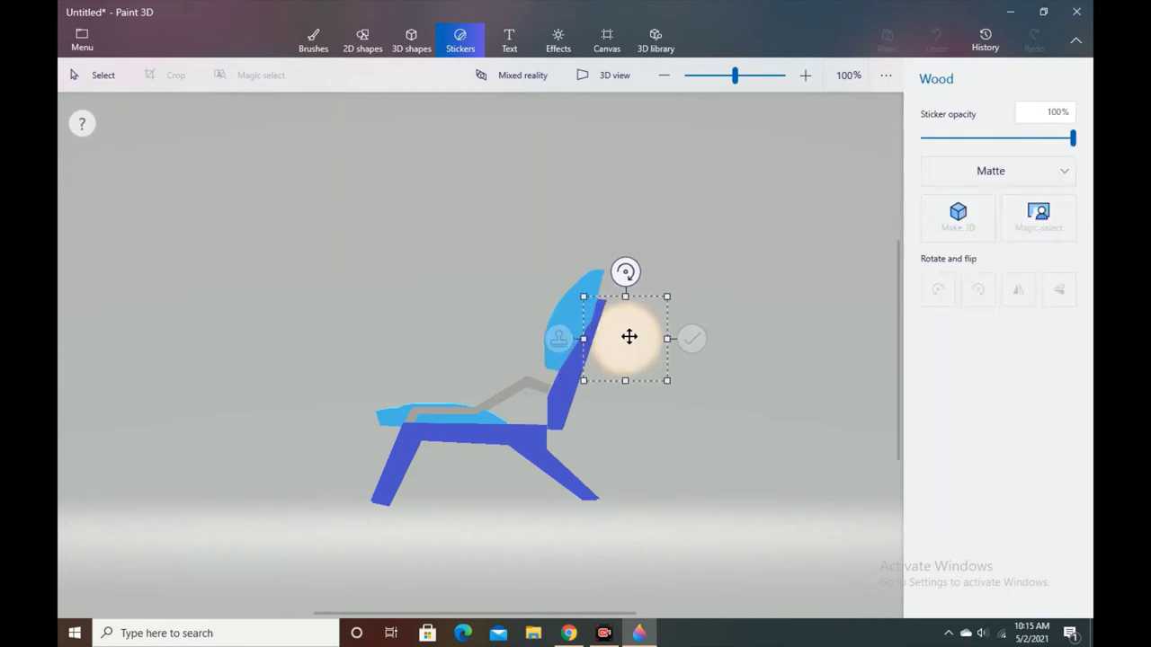
{"action": "left_click", "coordinate": [933, 41]}
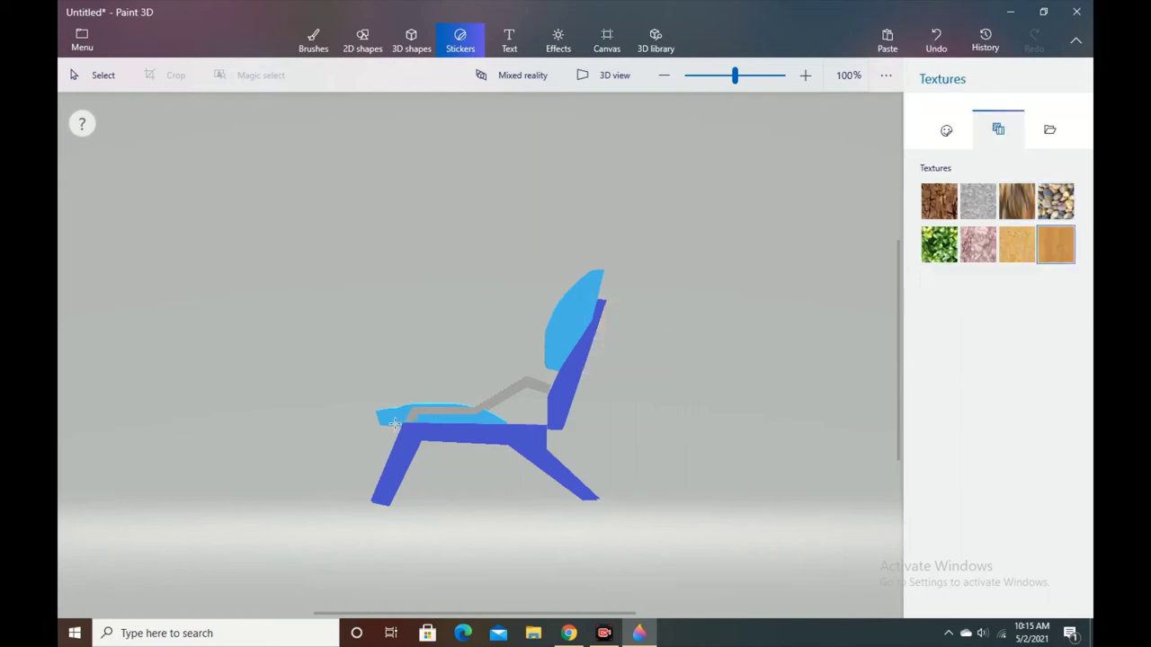
{"action": "left_click_drag", "start_coordinate": [416, 439], "coordinate": [414, 465]}
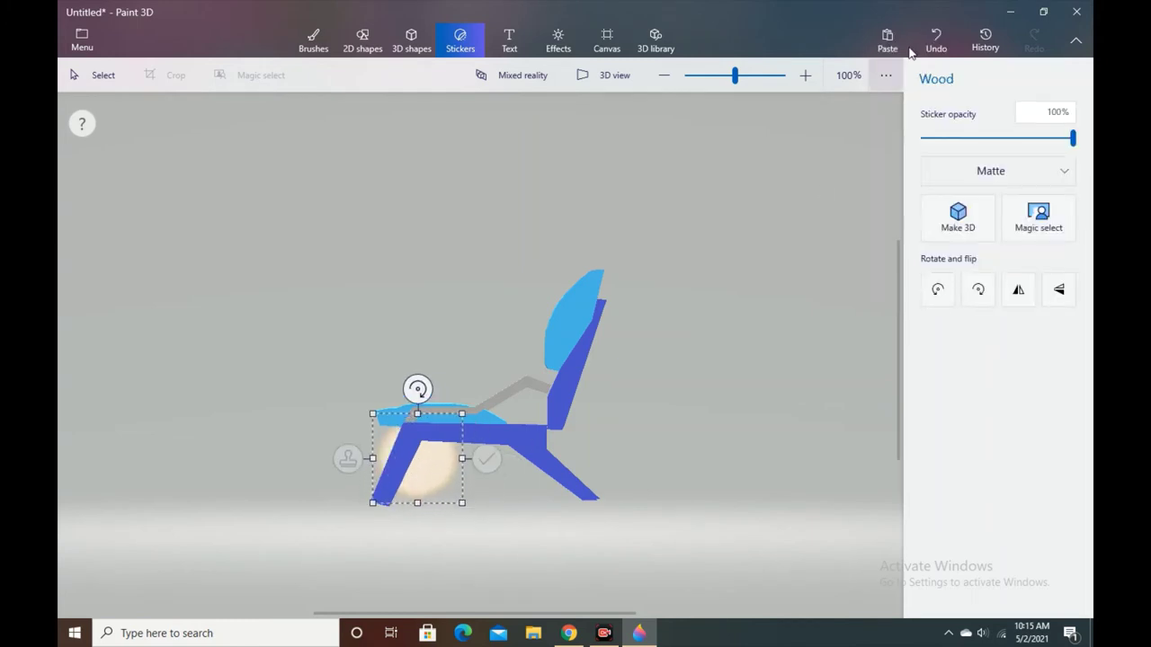
{"action": "left_click", "coordinate": [933, 44]}
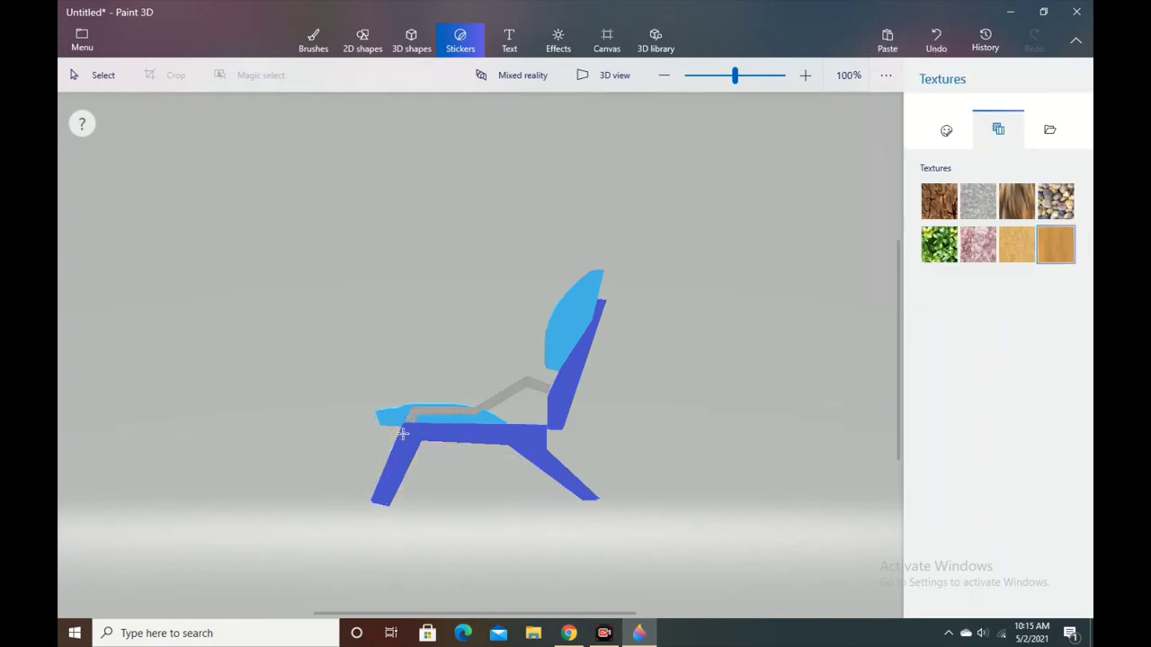
- Place a Wood texture on the frame's front leg and enlarge it to cover the leg and the start of the seat rail
{"action": "left_click_drag", "start_coordinate": [395, 452], "coordinate": [385, 513]}
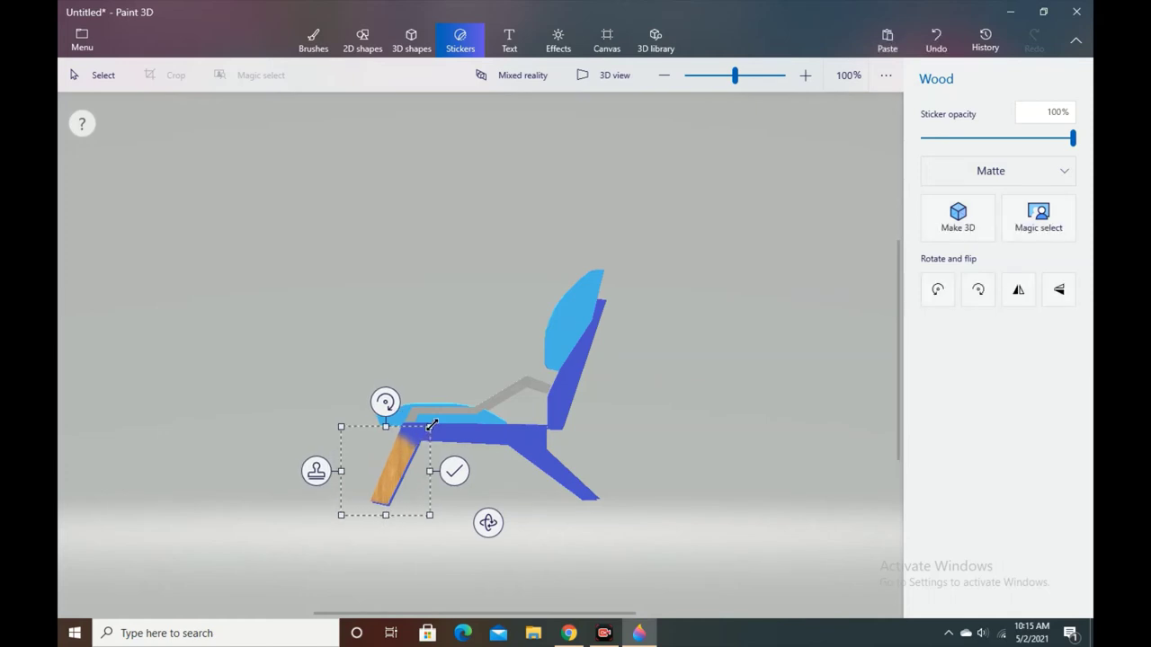
{"action": "left_click_drag", "start_coordinate": [430, 425], "coordinate": [525, 386]}
{"action": "left_click_drag", "start_coordinate": [437, 432], "coordinate": [432, 442]}
{"action": "left_click", "coordinate": [740, 479]}
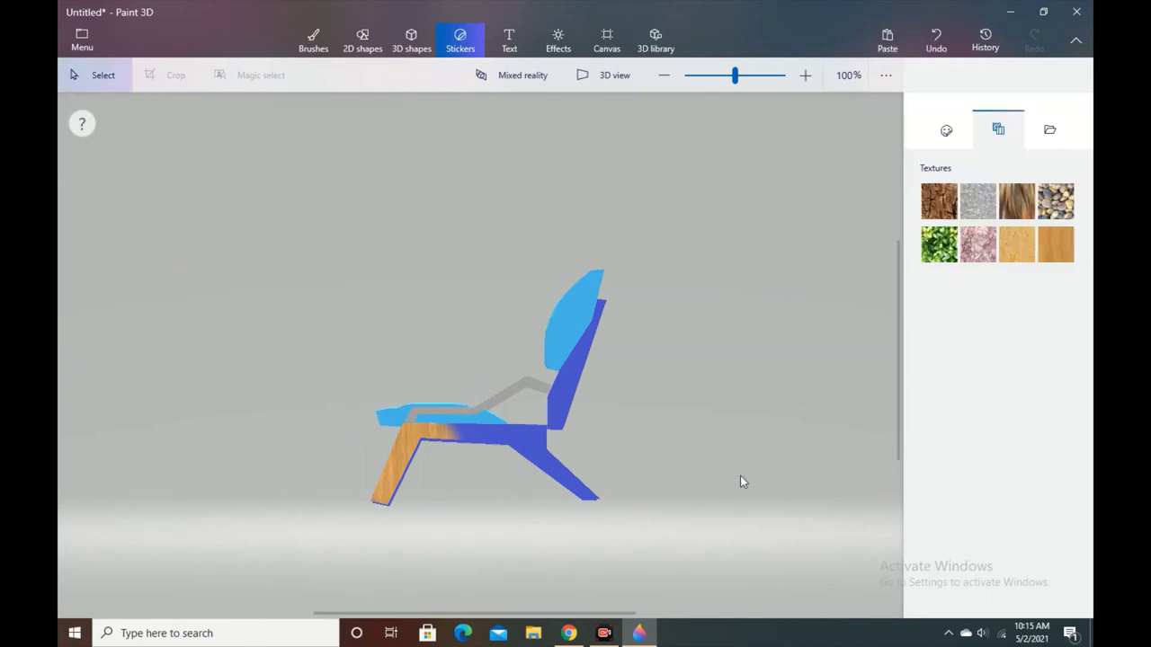
- Place another smooth Wood texture on the middle of the seat rail, adjust it to continue the existing wood, and apply it
{"action": "left_click", "coordinate": [1052, 250]}
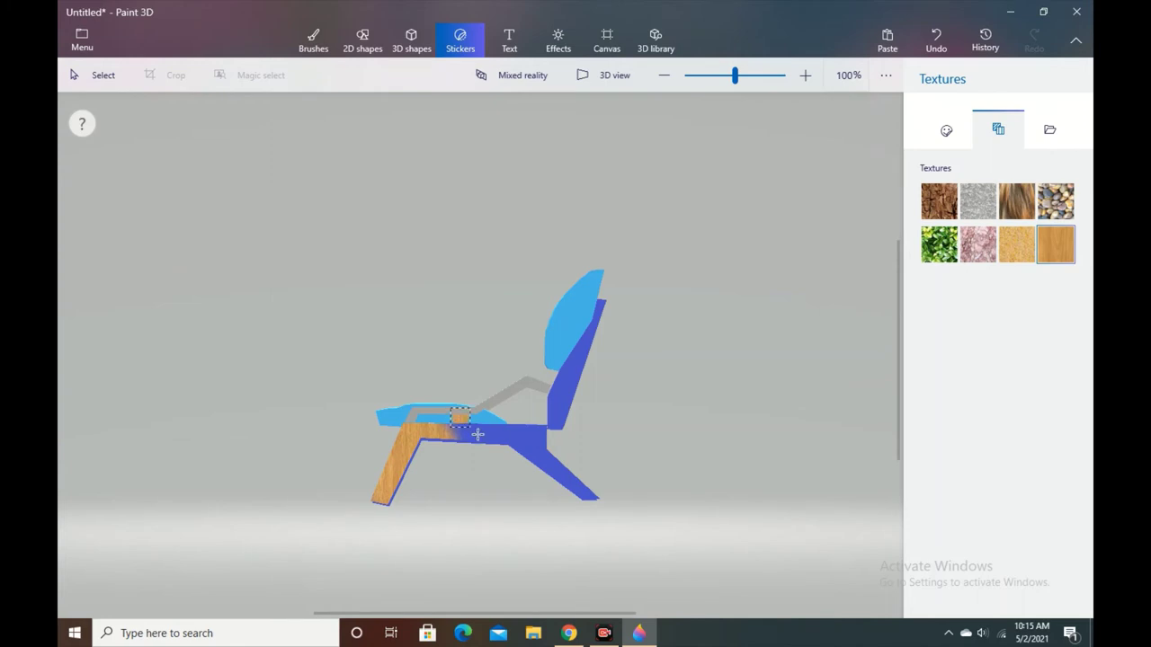
{"action": "left_click_drag", "start_coordinate": [477, 434], "coordinate": [517, 409]}
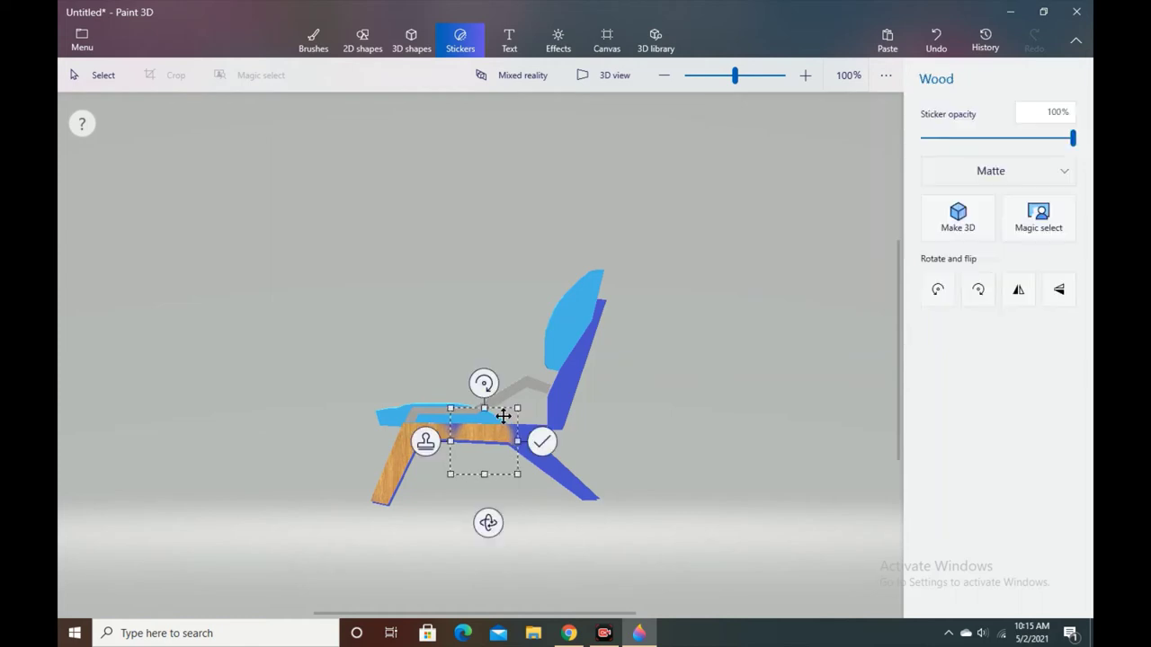
{"action": "mouse_move", "coordinate": [455, 441]}
{"action": "left_mouse_down"}
{"action": "mouse_move", "coordinate": [441, 440]}
{"action": "mouse_move", "coordinate": [476, 435]}
{"action": "left_mouse_up"}
{"action": "left_click", "coordinate": [642, 458]}
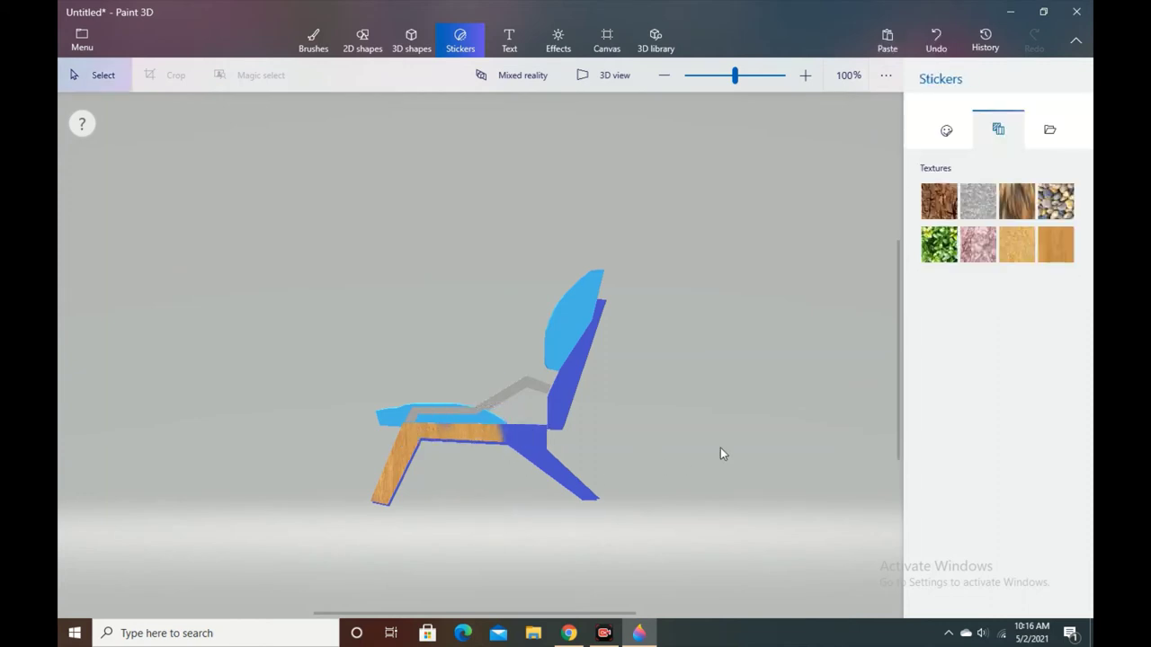
- Add a large smooth Wood texture over the frame's rear leg and the lower end of the back post
{"action": "left_click", "coordinate": [1063, 257]}
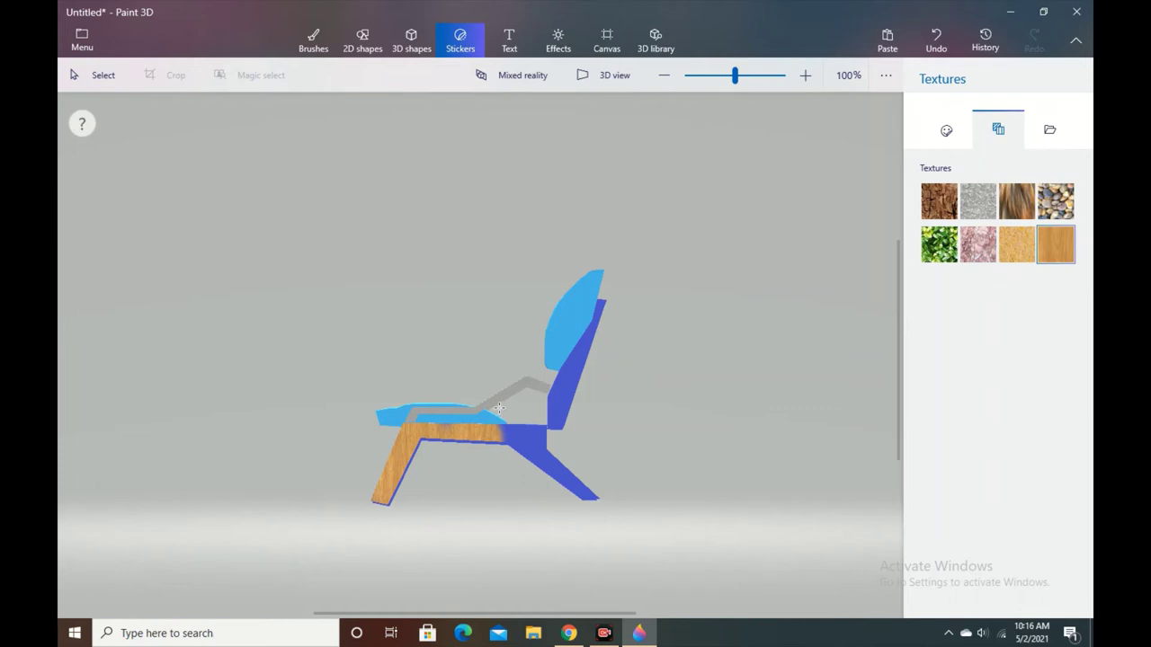
{"action": "left_click_drag", "start_coordinate": [528, 463], "coordinate": [626, 531]}
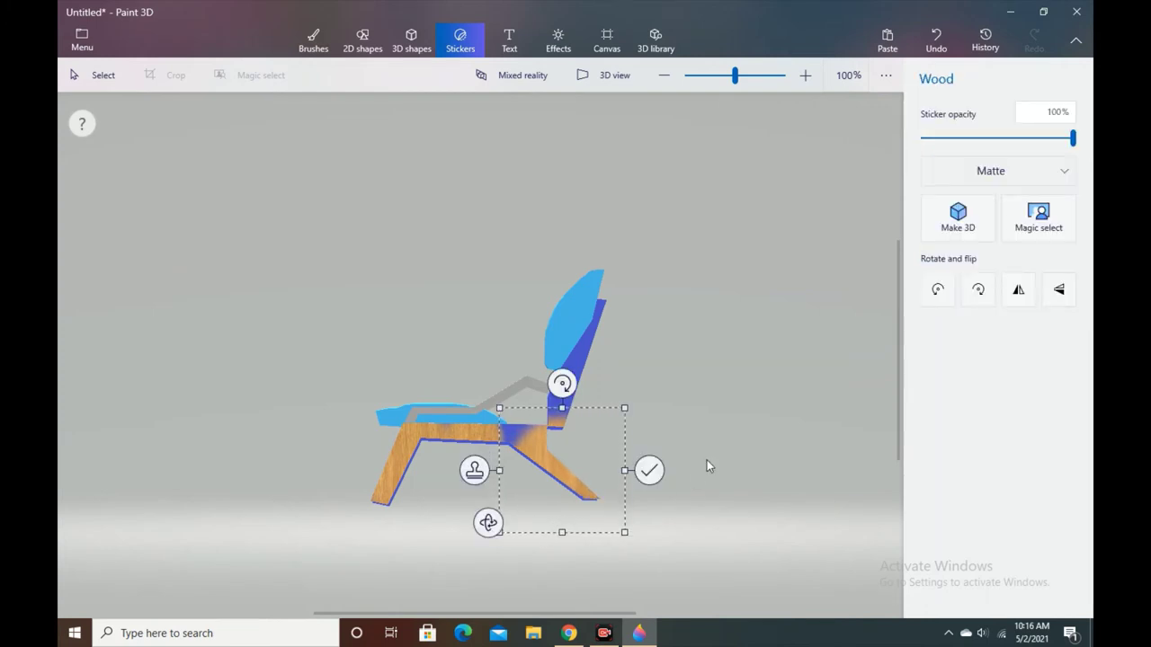
{"action": "left_click", "coordinate": [707, 462]}
- Cover the remaining blue gap where the seat rail meets the rear leg with a small smooth Wood texture
{"action": "left_click", "coordinate": [1067, 254]}
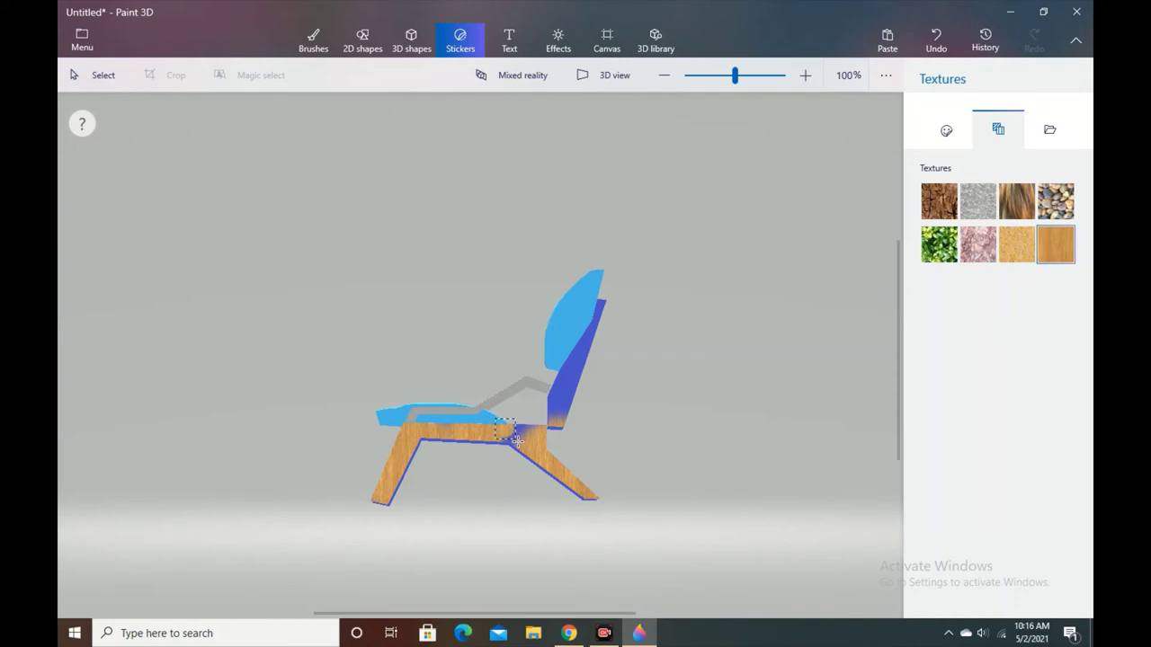
{"action": "left_click_drag", "start_coordinate": [517, 440], "coordinate": [539, 469]}
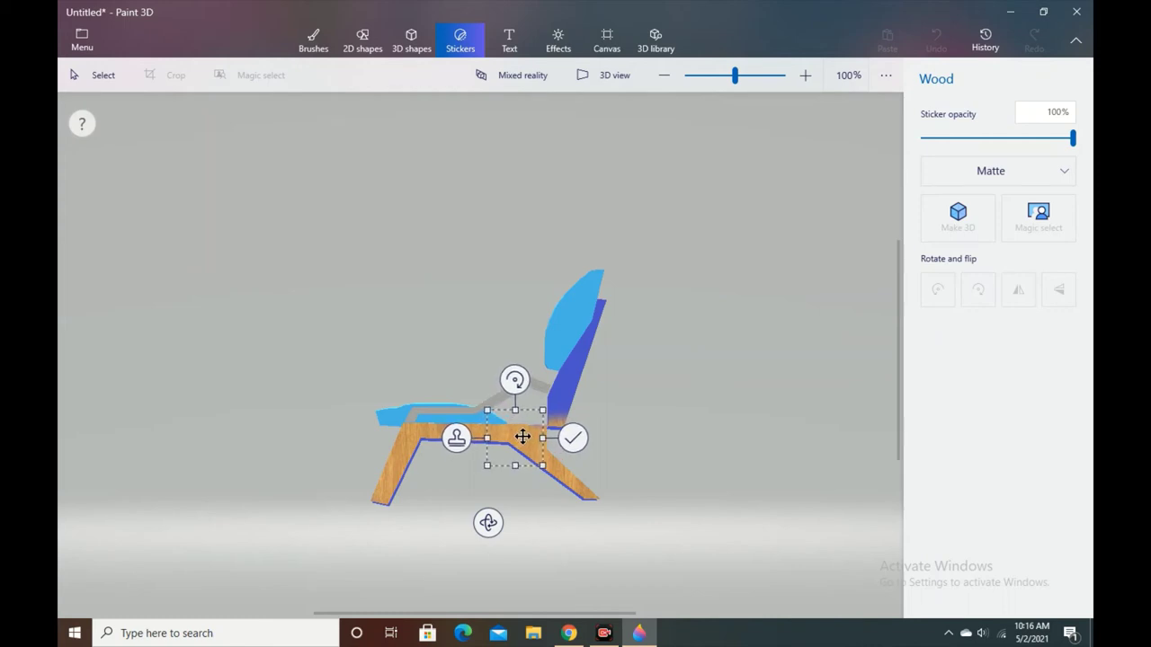
{"action": "left_click", "coordinate": [637, 483]}
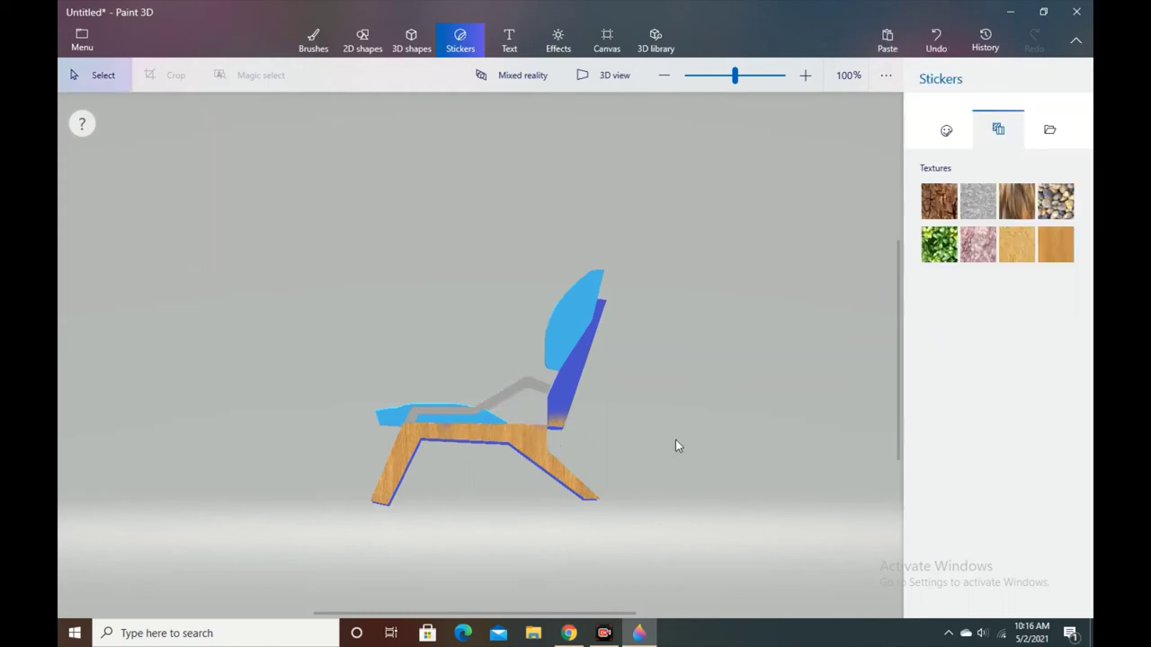